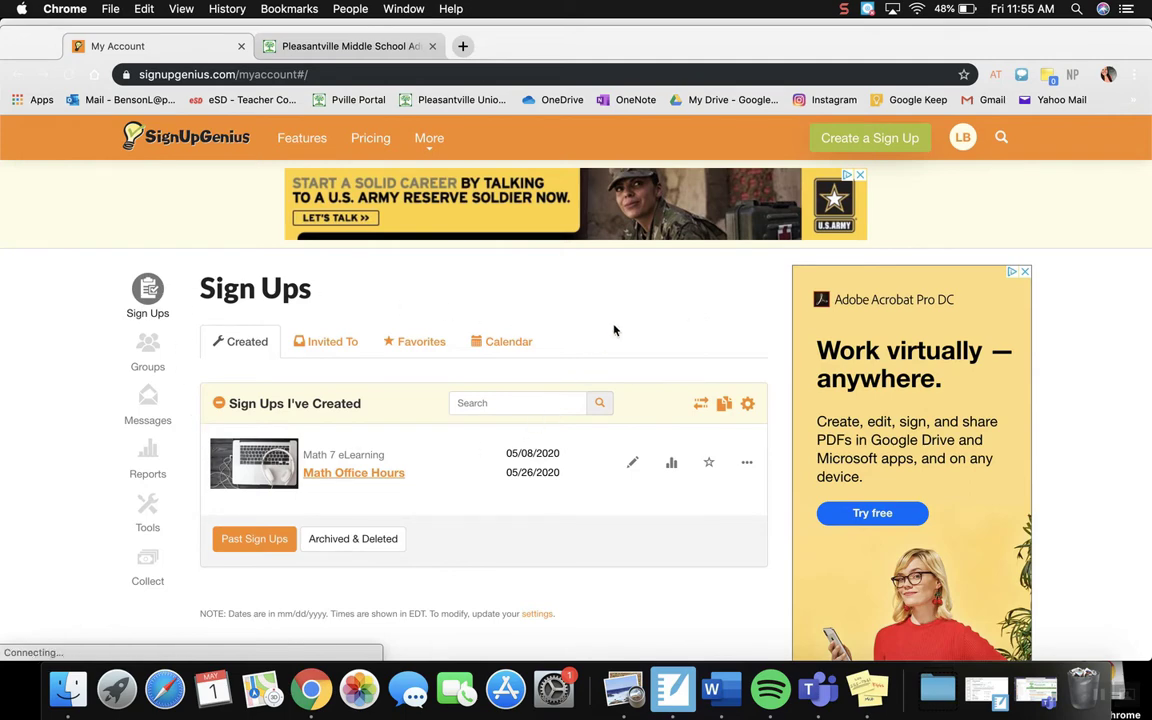
Step: Start creating a new sign up
{"action": "left_click", "coordinate": [964, 142]}
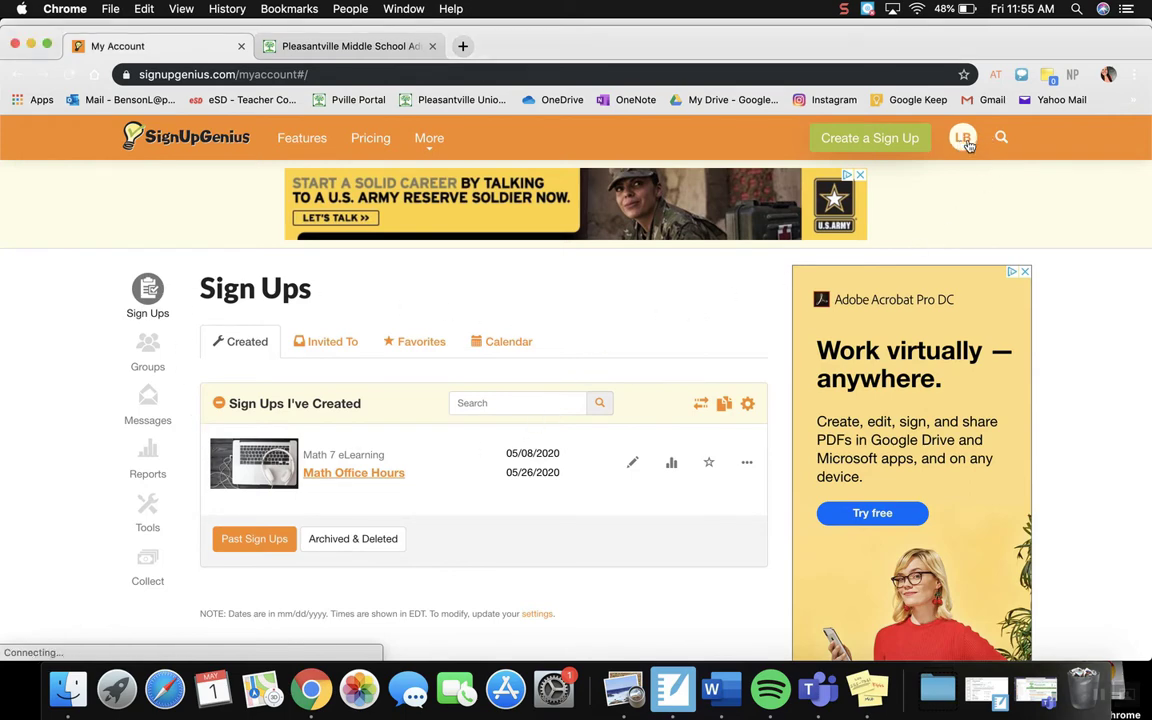
{"action": "left_click", "coordinate": [964, 141]}
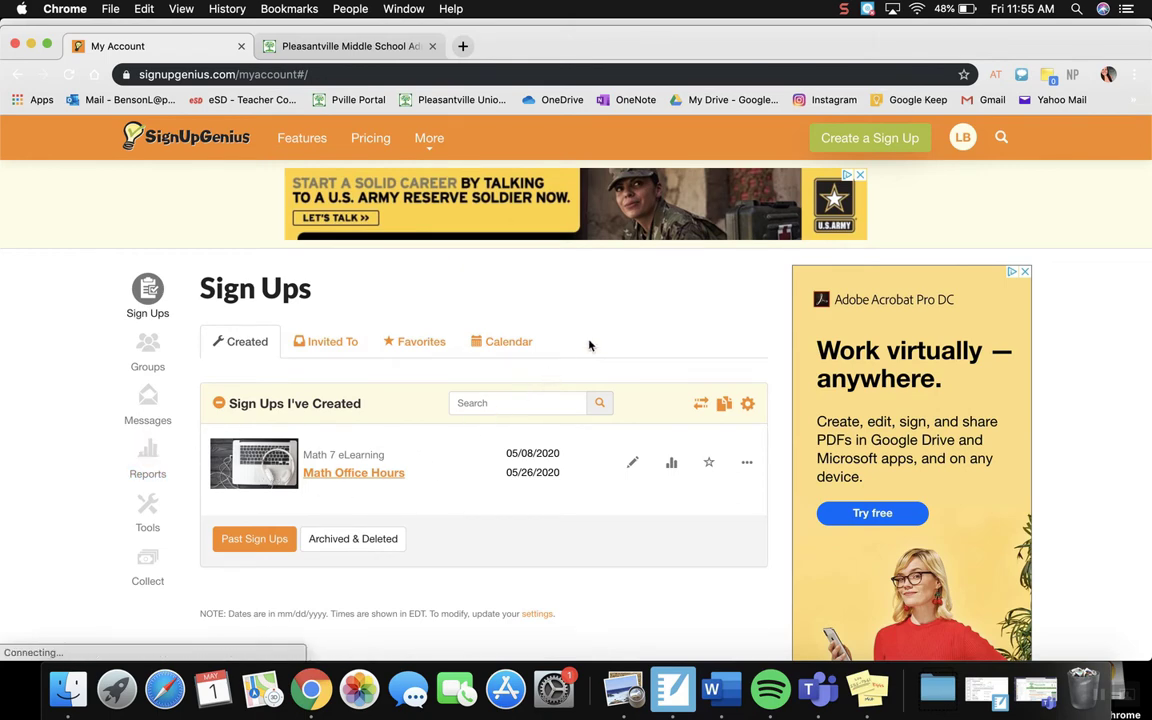
{"action": "left_click", "coordinate": [849, 138]}
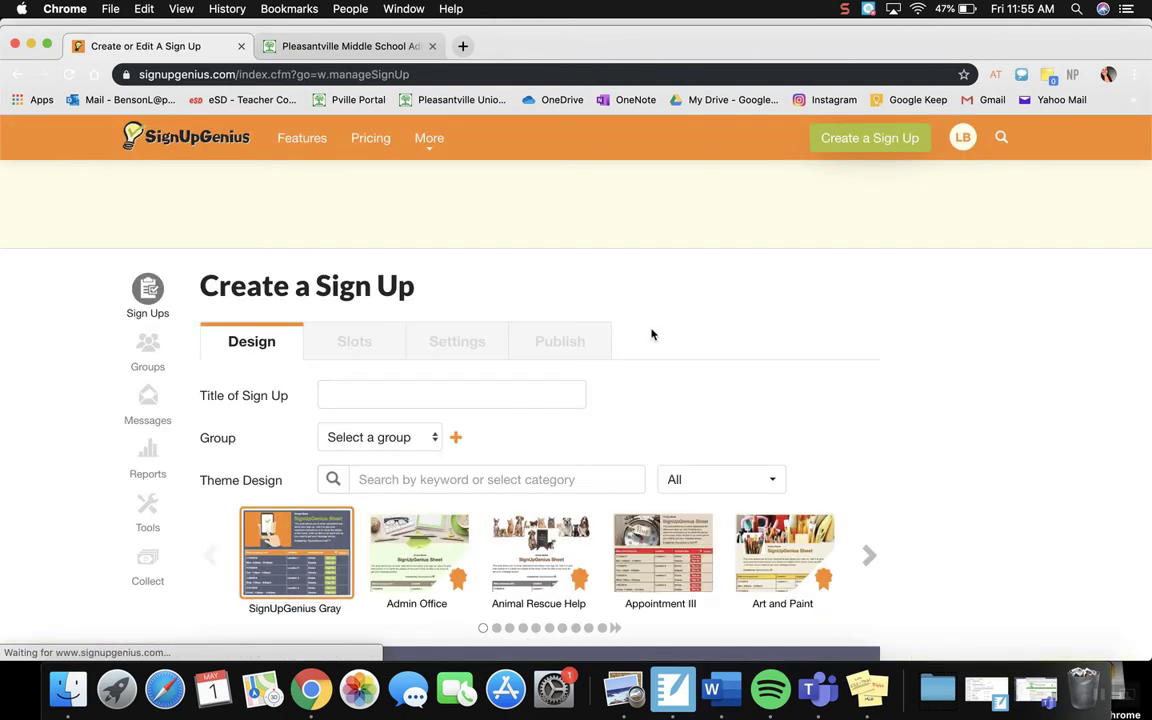
Step: Title the sign up "Math Office Hours" and assign it to the Math 7 eLearning group
{"action": "scroll", "coordinate": [651, 329], "scroll_direction": "down", "scroll_amount": 2}
{"action": "scroll", "coordinate": [651, 334], "scroll_direction": "down", "scroll_amount": 1}
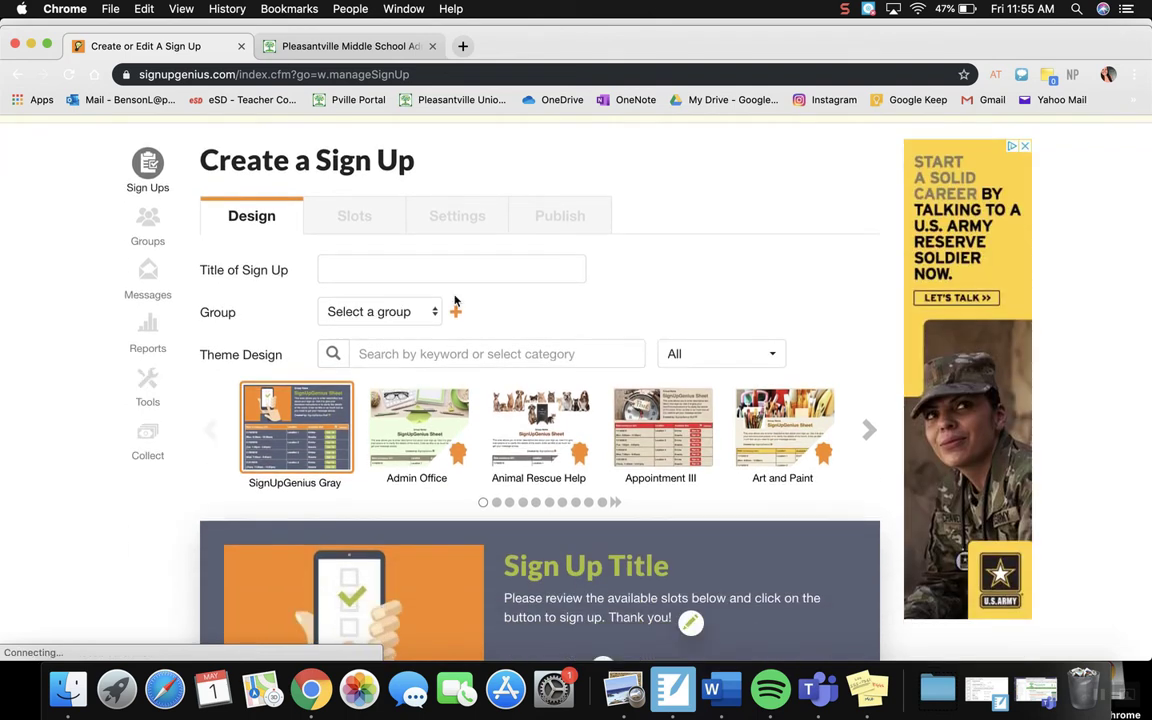
{"action": "left_click", "coordinate": [385, 265]}
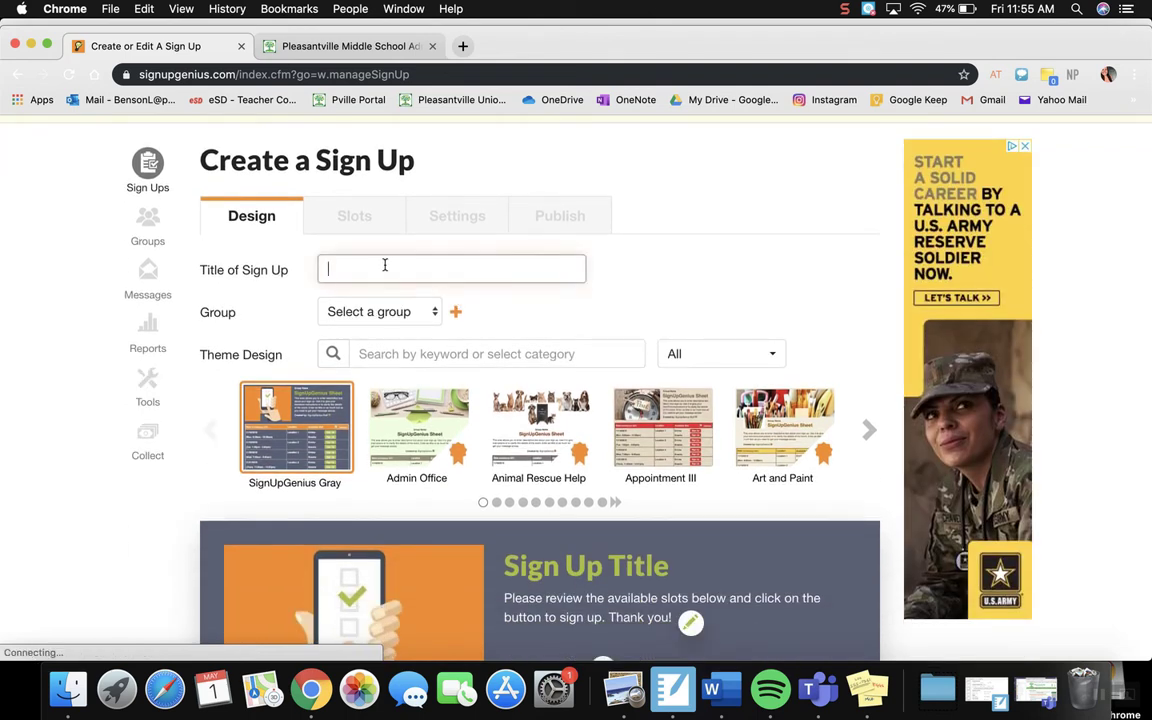
{"action": "type", "text": "Ma"}
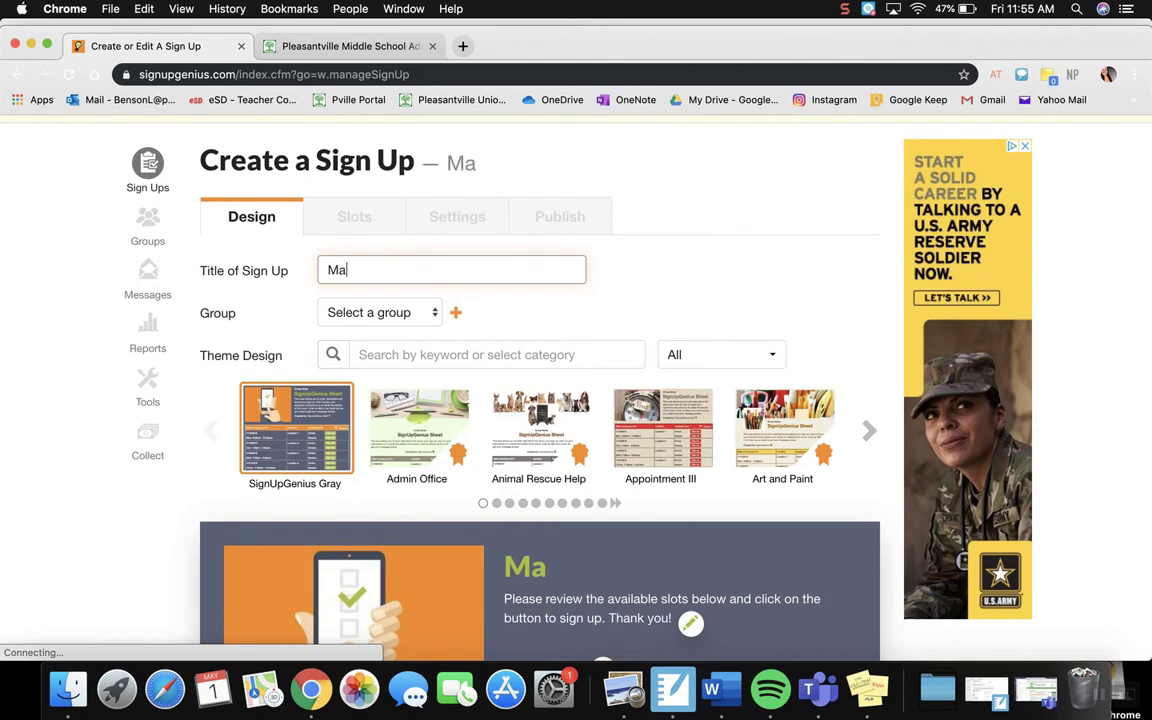
{"action": "type", "text": "th Offic"}
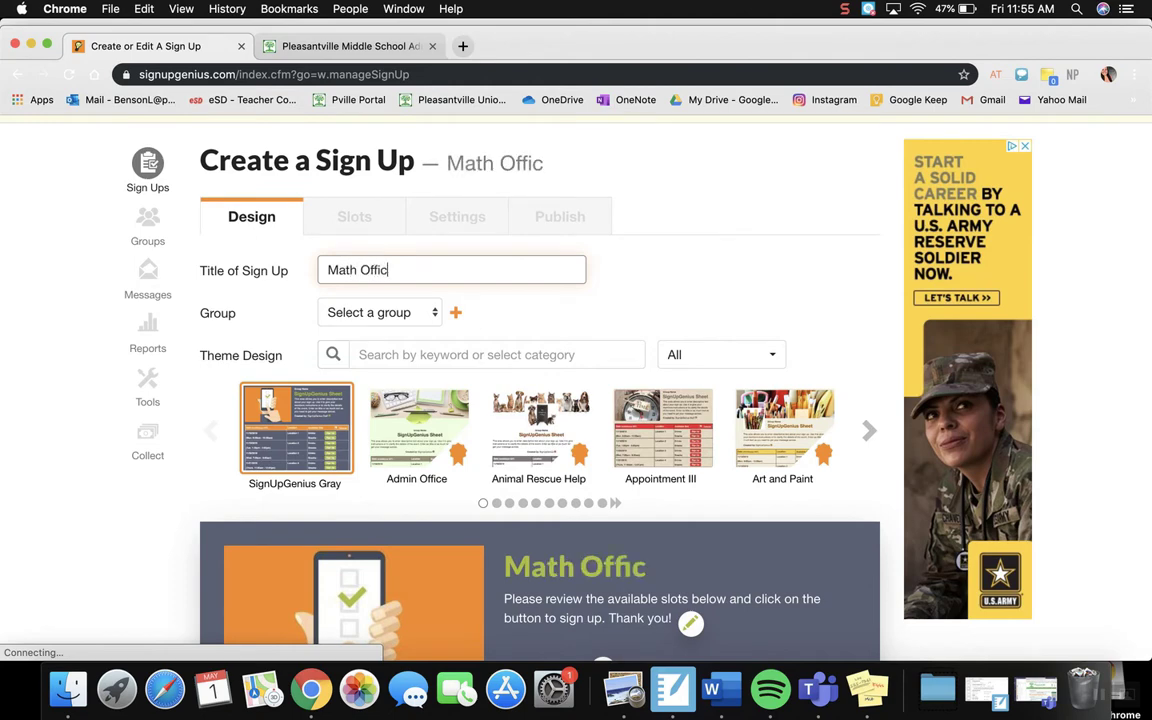
{"action": "type", "text": "e Hours"}
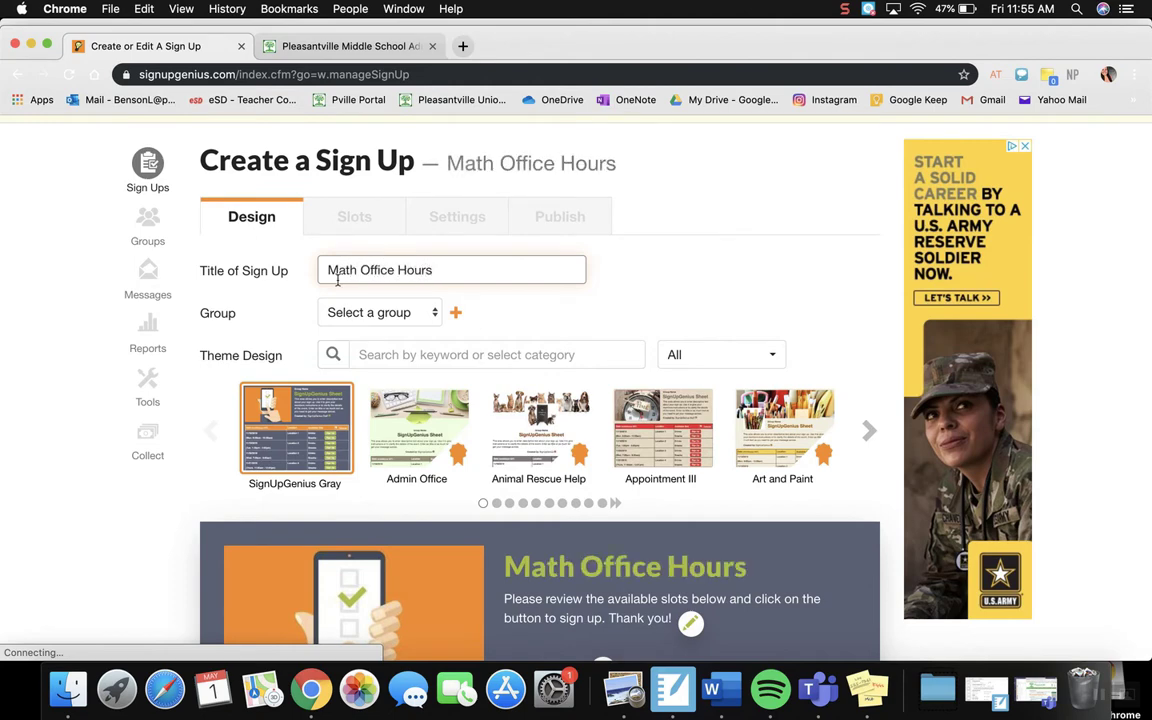
{"action": "left_click", "coordinate": [416, 314]}
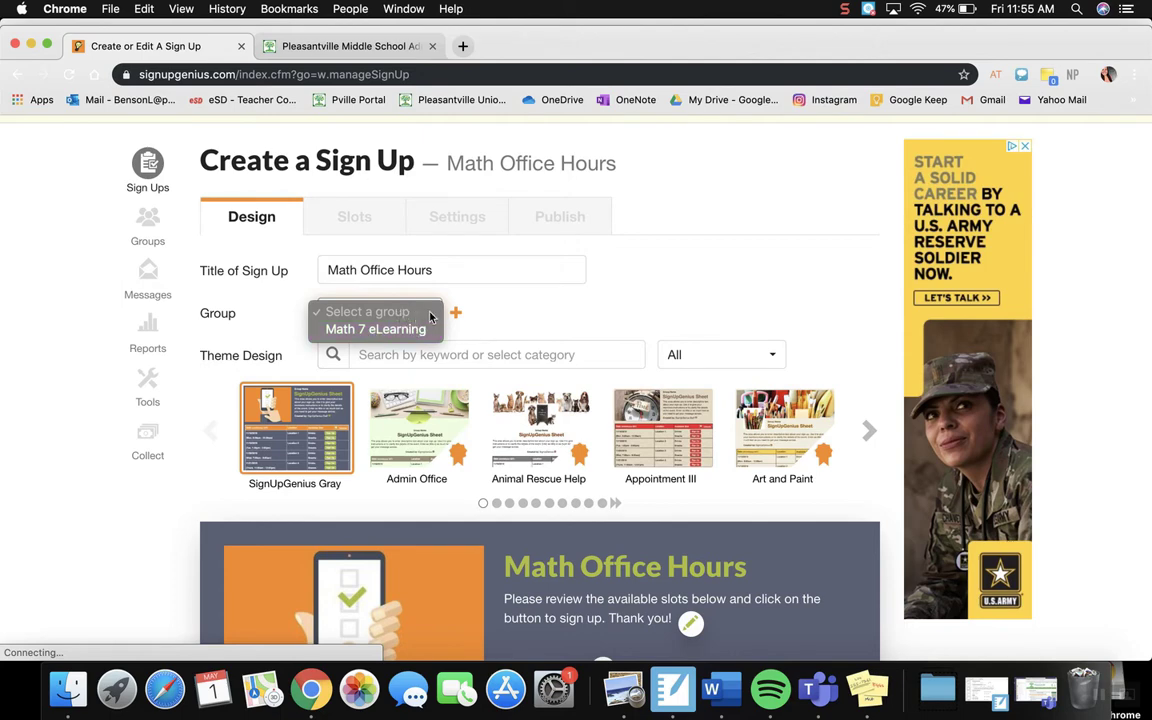
{"action": "left_click", "coordinate": [367, 330]}
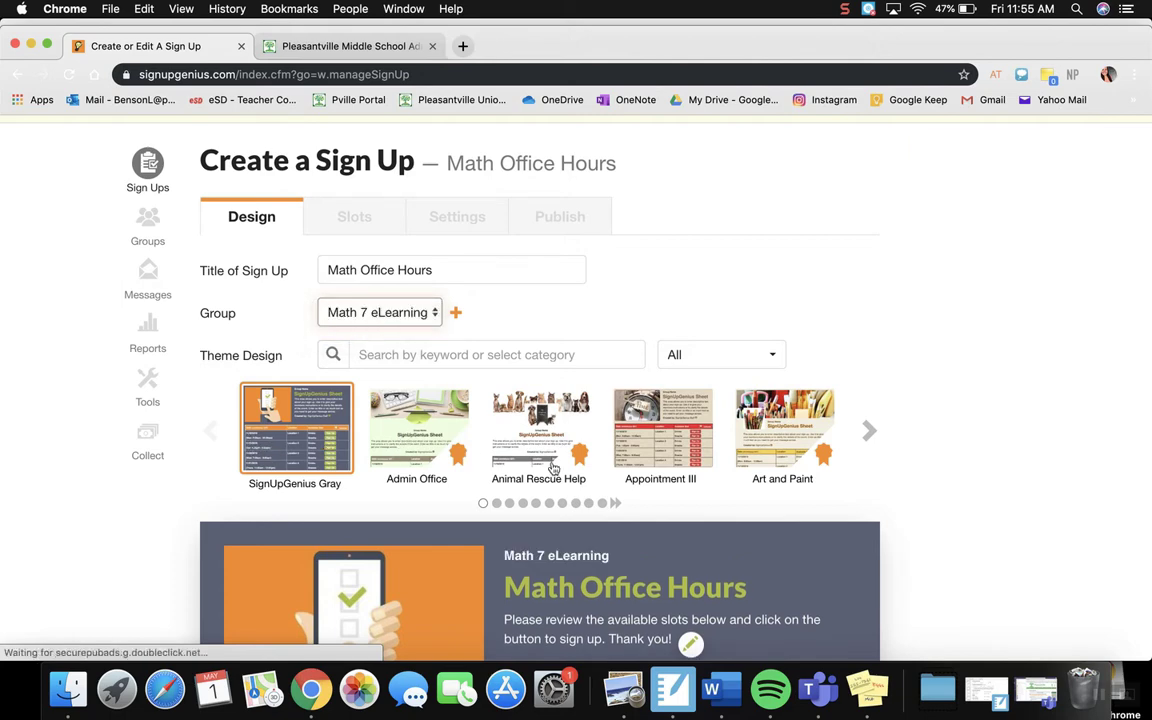
Step: Apply the Committee Meeting theme to the sign up and save the design to continue to the slots
{"action": "left_click", "coordinate": [869, 430]}
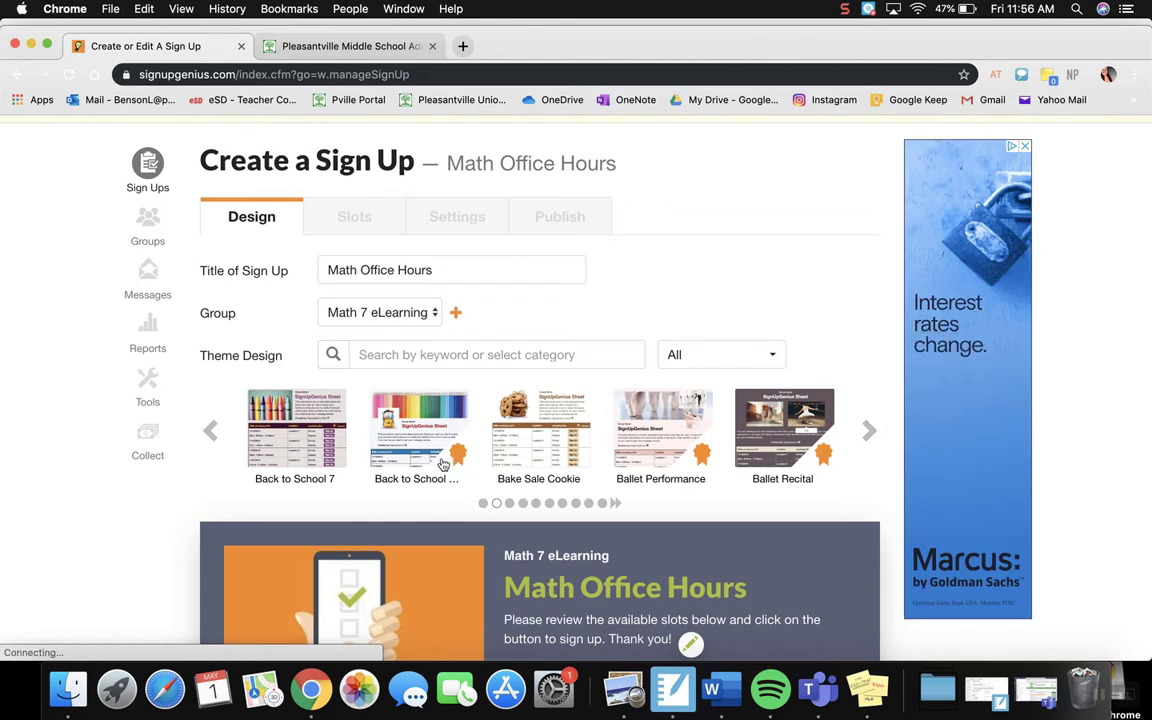
{"action": "left_click", "coordinate": [867, 431]}
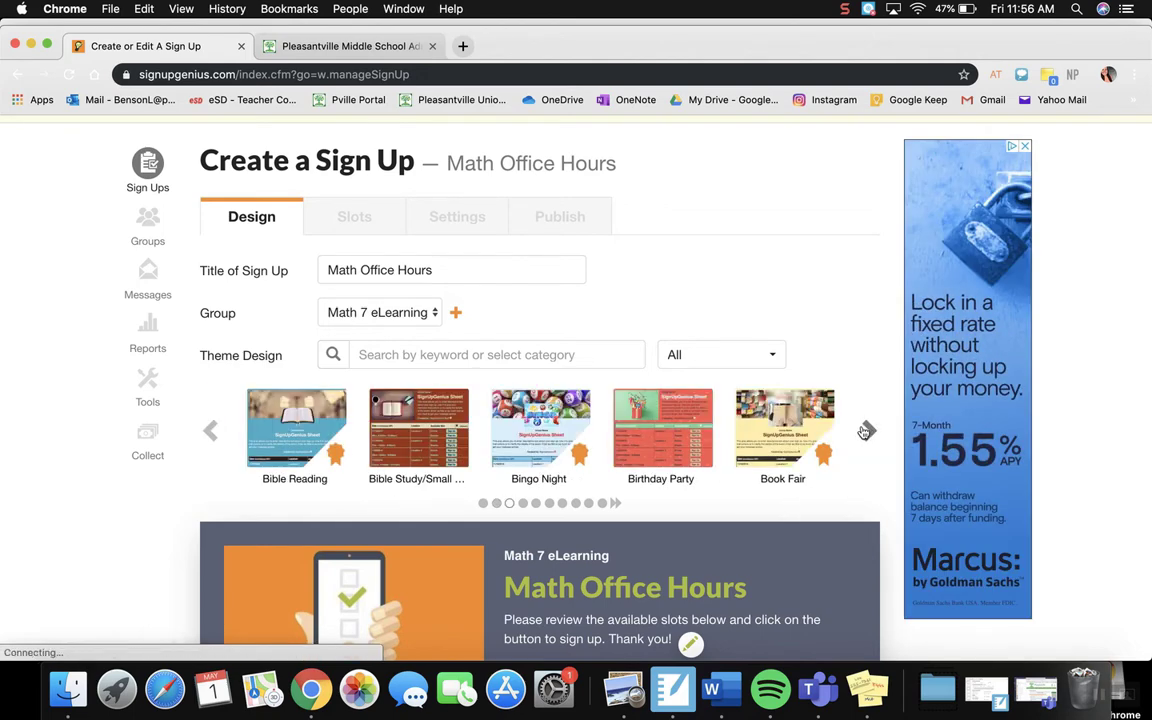
{"action": "left_click", "coordinate": [866, 431]}
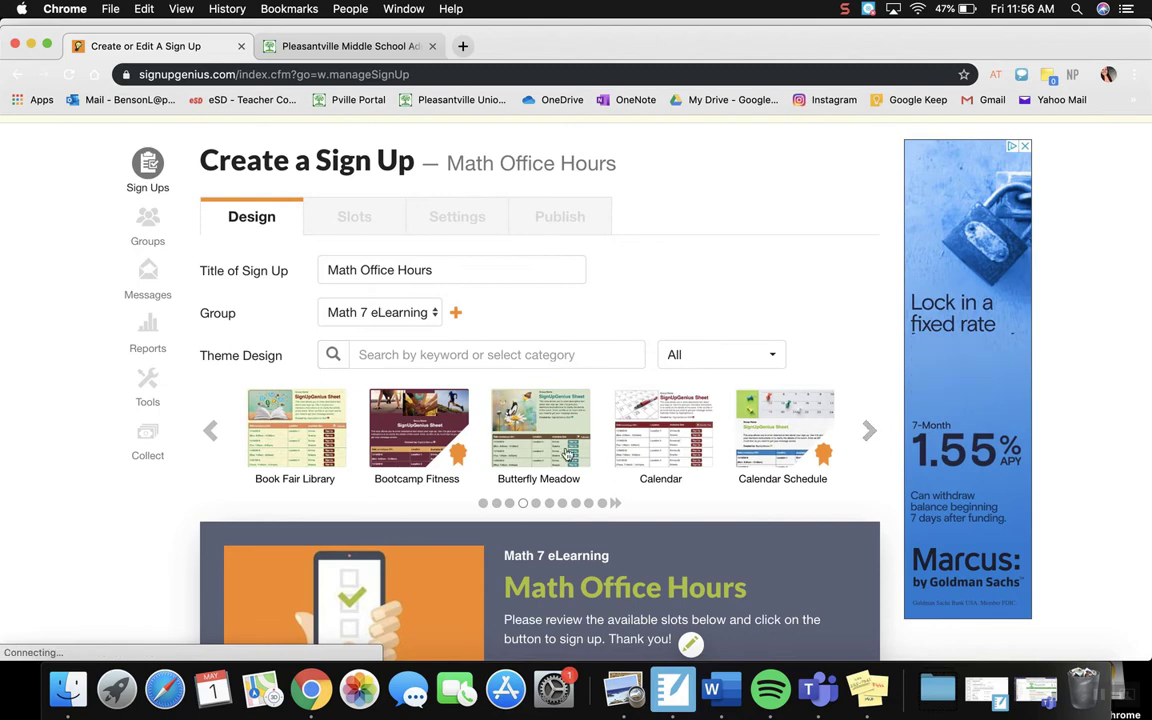
{"action": "left_click", "coordinate": [866, 430]}
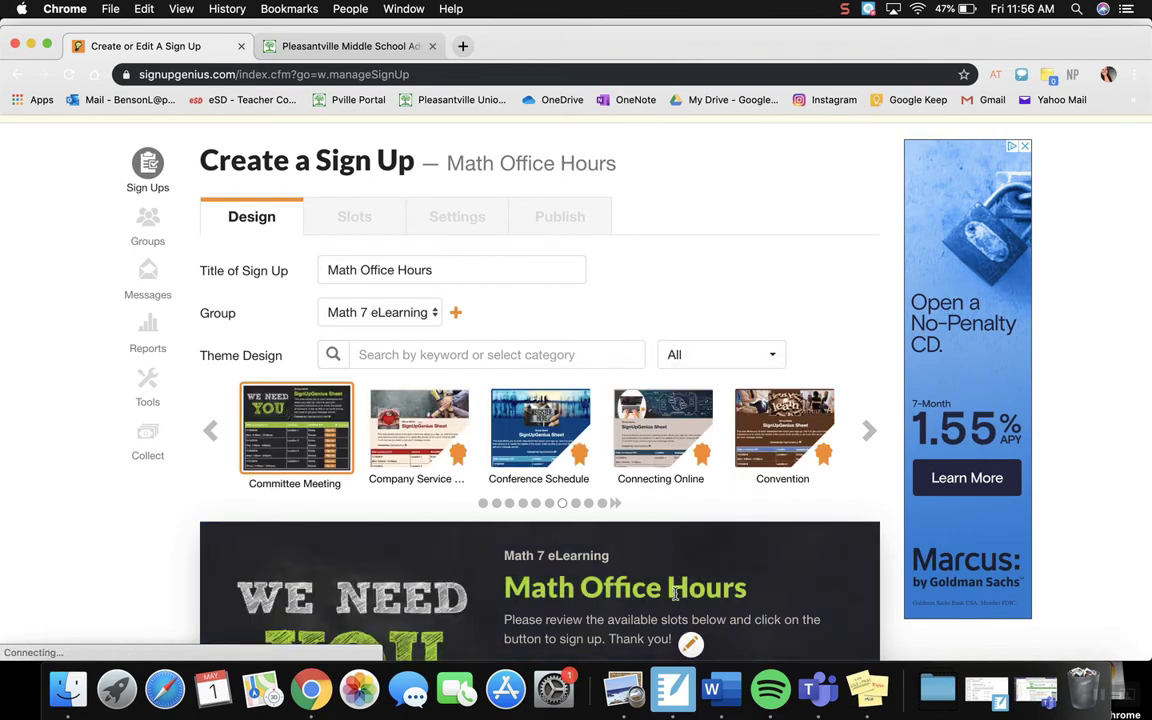
{"action": "scroll", "coordinate": [676, 593], "scroll_direction": "down", "scroll_amount": 5}
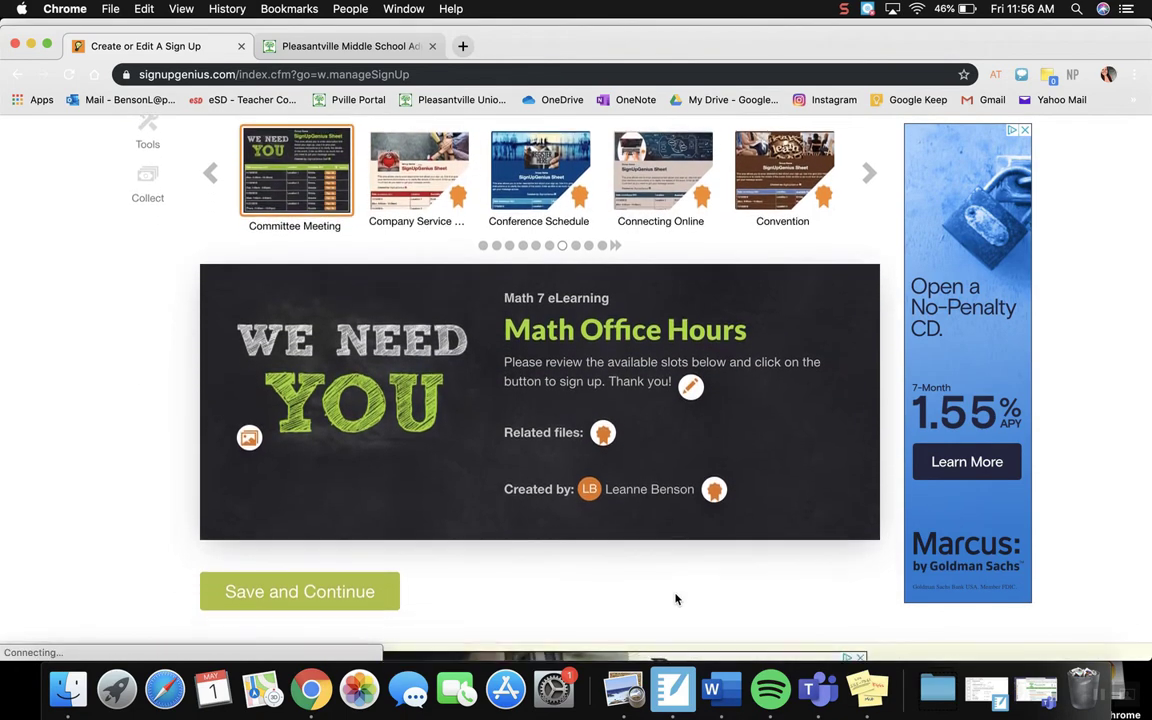
{"action": "scroll", "coordinate": [676, 599], "scroll_direction": "down", "scroll_amount": 1}
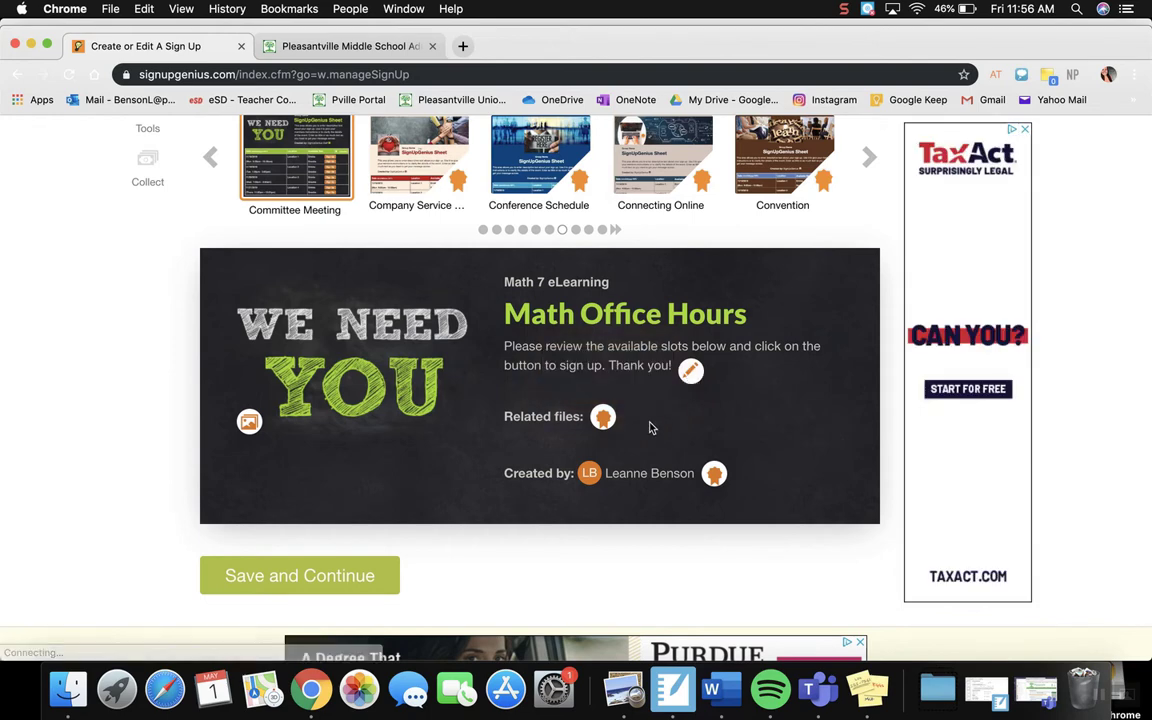
{"action": "scroll", "coordinate": [465, 443], "scroll_direction": "up", "scroll_amount": 2}
{"action": "scroll", "coordinate": [465, 443], "scroll_direction": "down", "scroll_amount": 2}
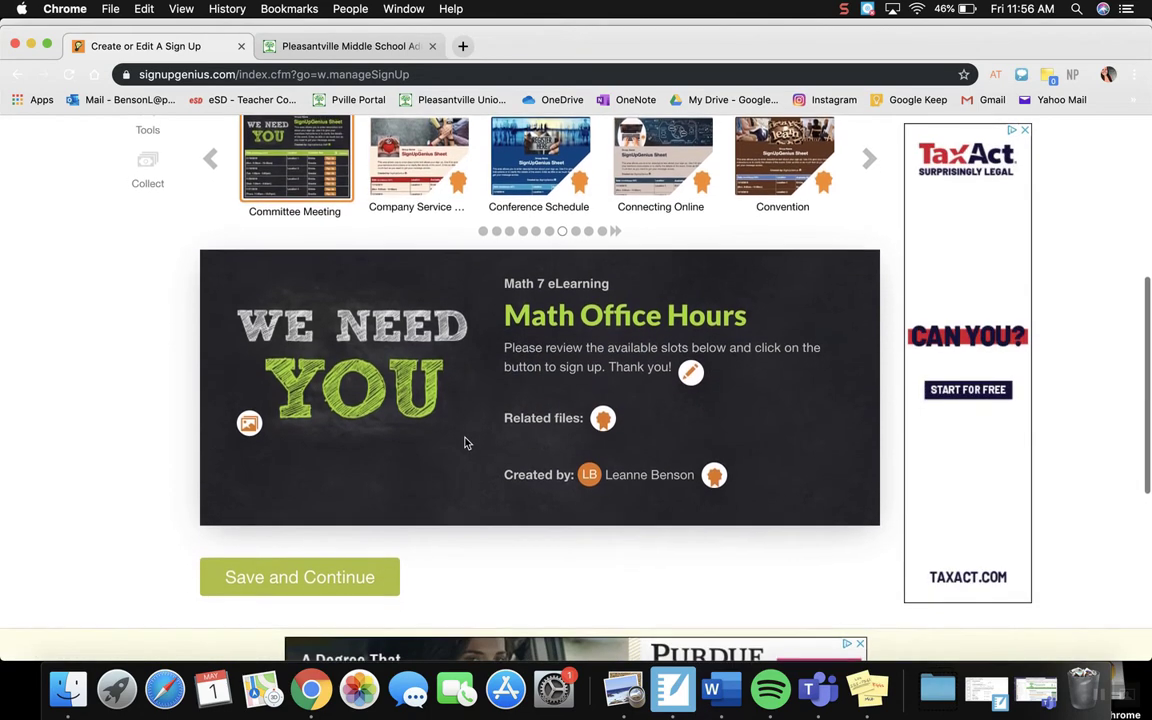
{"action": "left_click", "coordinate": [288, 577]}
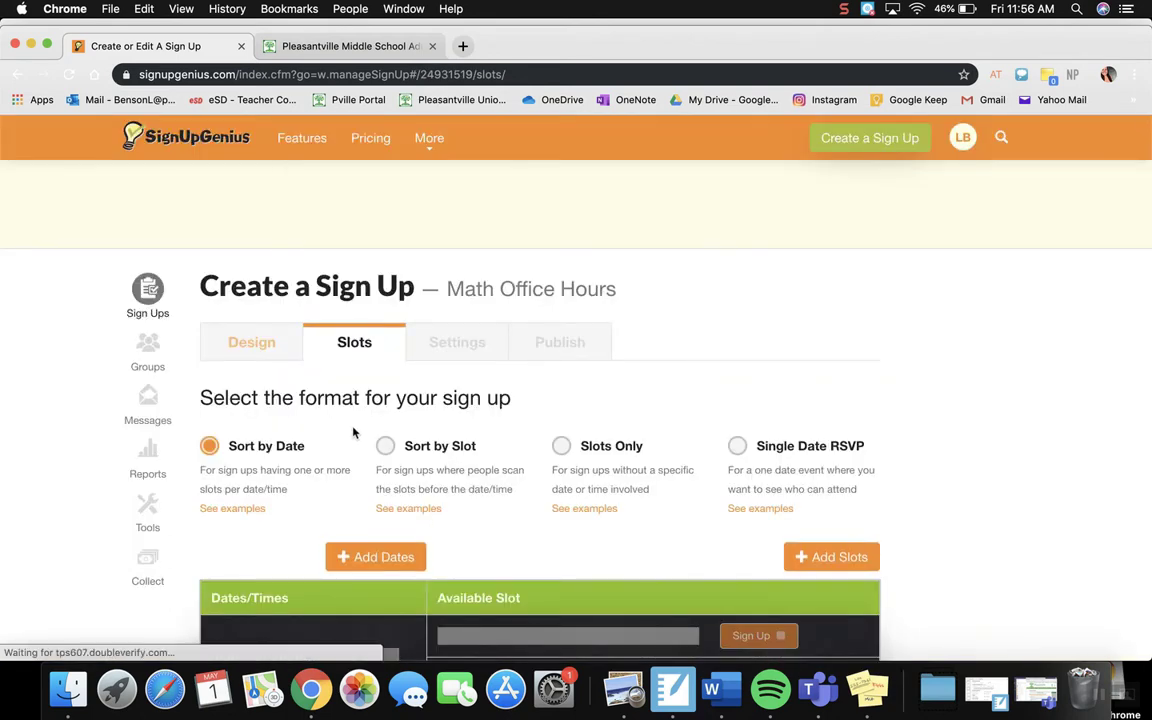
Step: Try the Sort by Slot and Slots Only formats to preview their sign up layouts
{"action": "scroll", "coordinate": [353, 432], "scroll_direction": "down", "scroll_amount": 3}
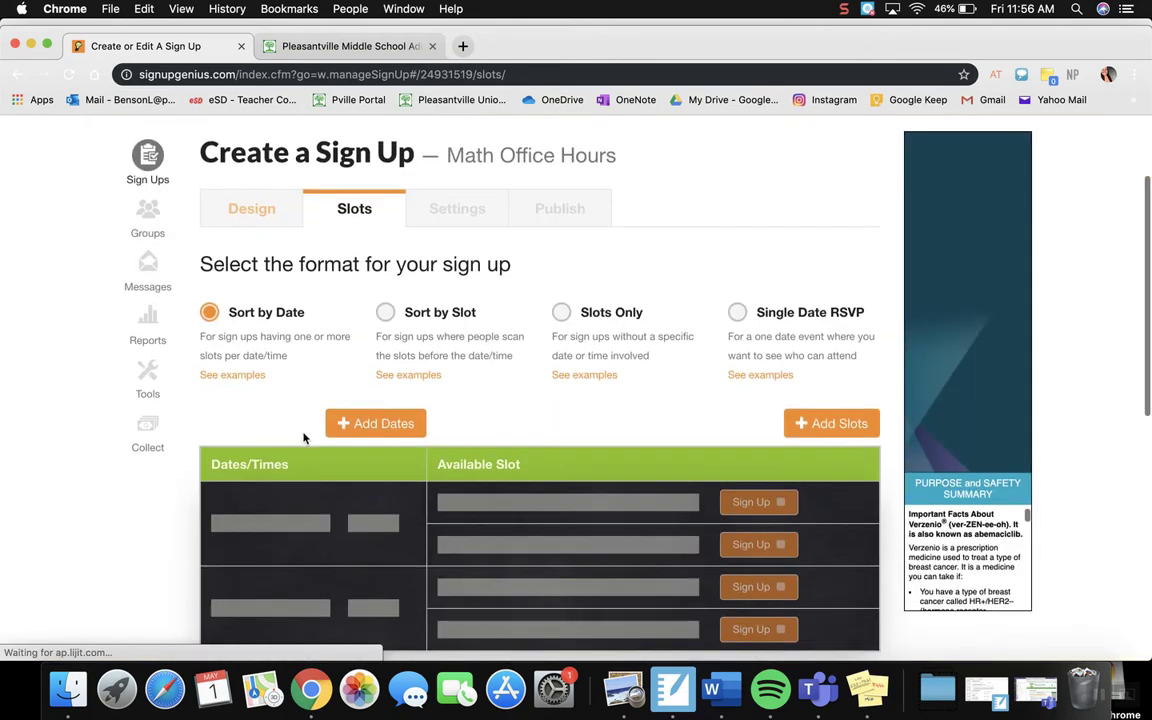
{"action": "scroll", "coordinate": [305, 437], "scroll_direction": "down", "scroll_amount": 1}
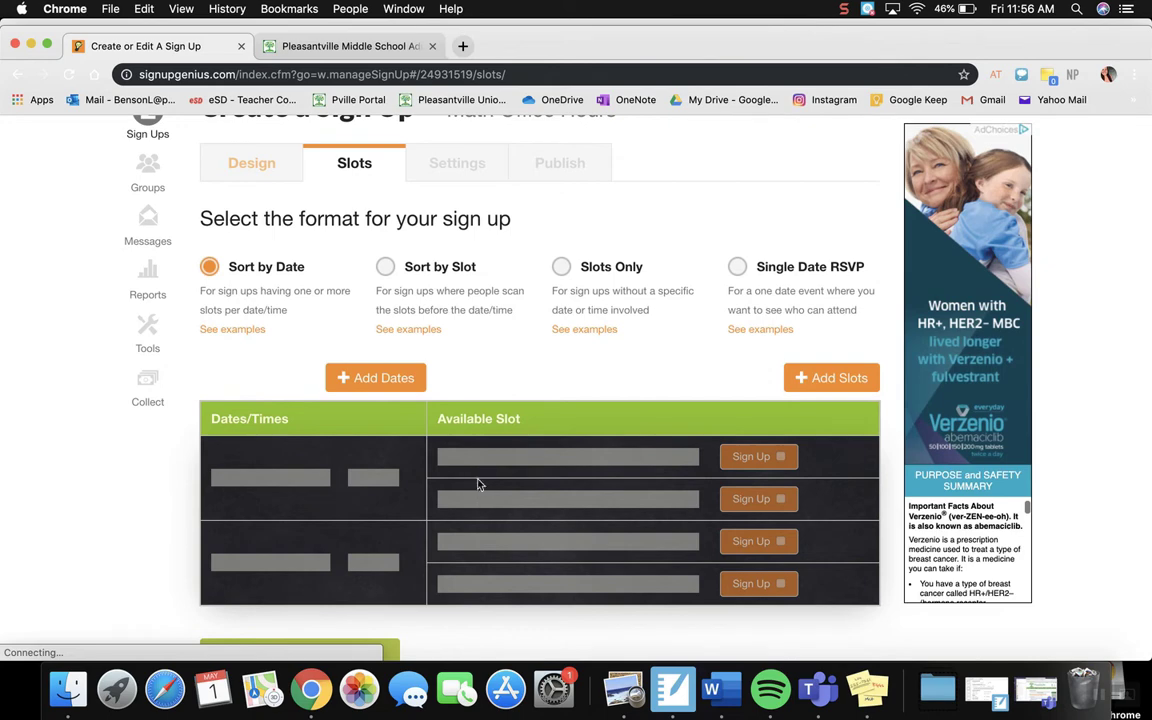
{"action": "left_click", "coordinate": [385, 266]}
{"action": "left_click_drag", "start_coordinate": [226, 483], "coordinate": [352, 486]}
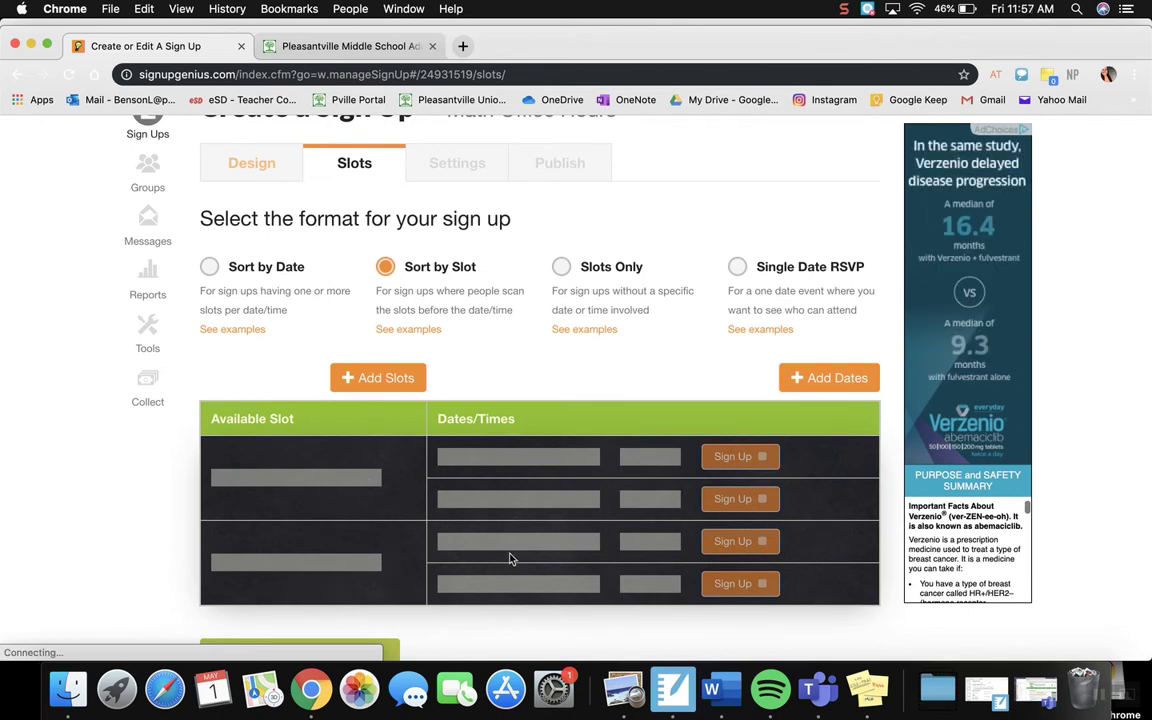
{"action": "left_click", "coordinate": [562, 267]}
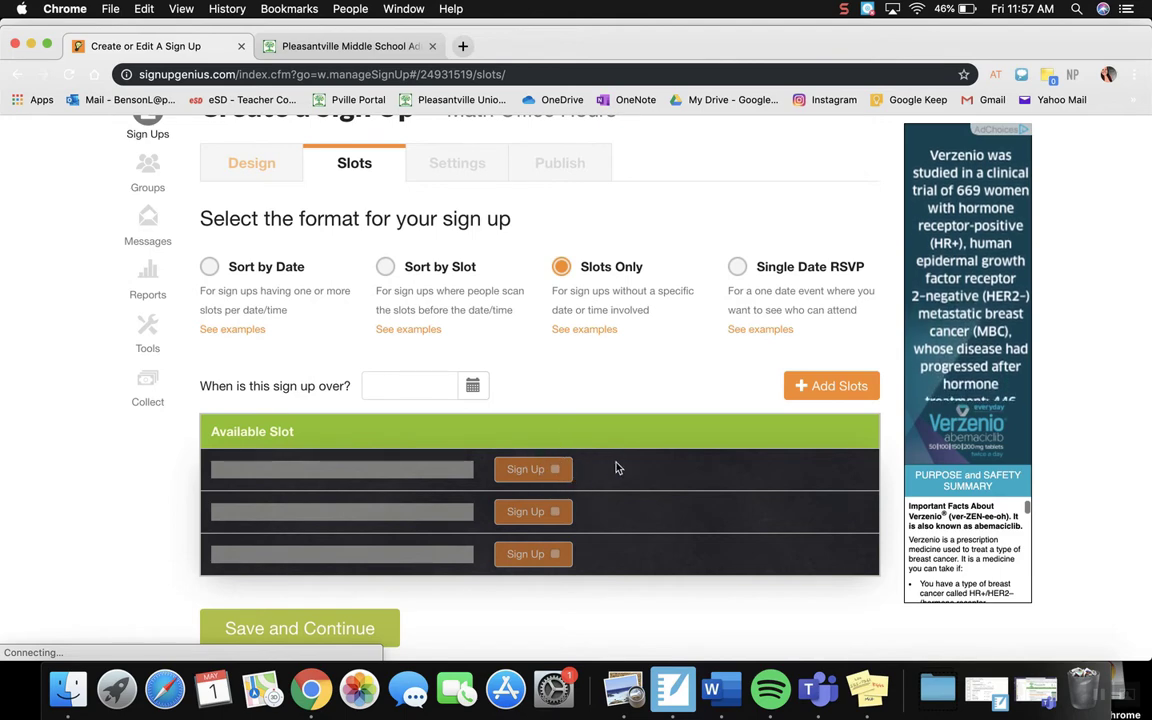
Step: Try Single Date RSVP with attendee visibility and item slots off and children counted separately, and return the format to Sort by Date
{"action": "left_click", "coordinate": [737, 267]}
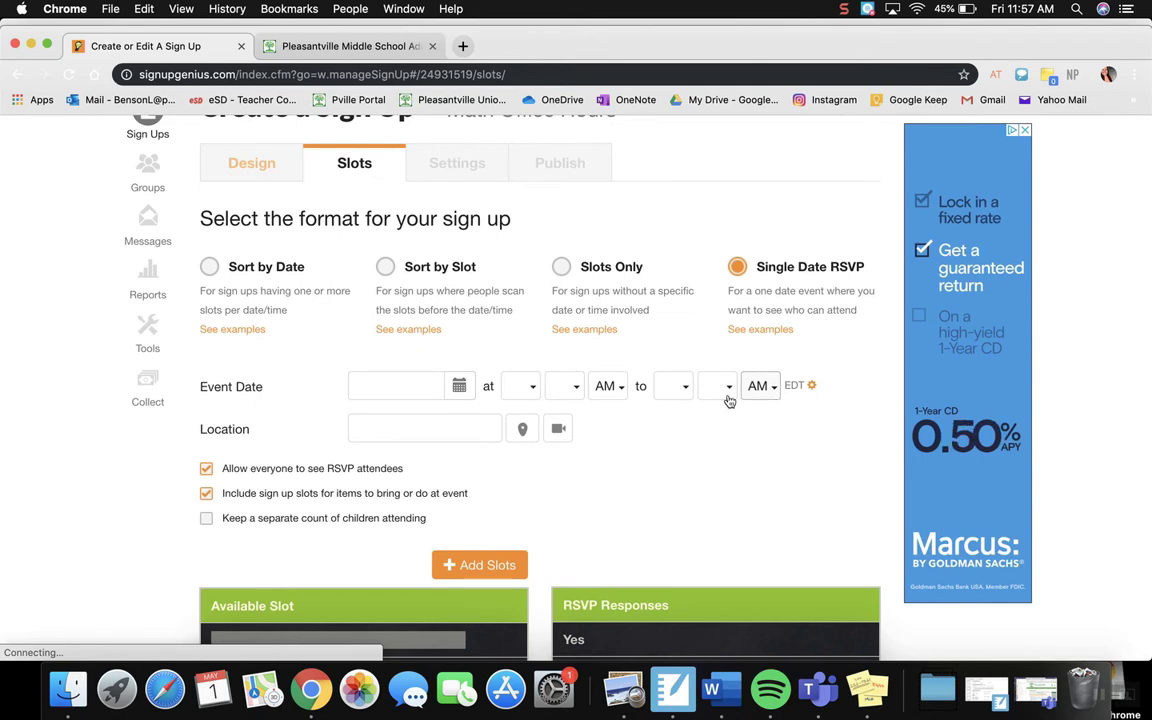
{"action": "scroll", "coordinate": [368, 483], "scroll_direction": "down", "scroll_amount": 2}
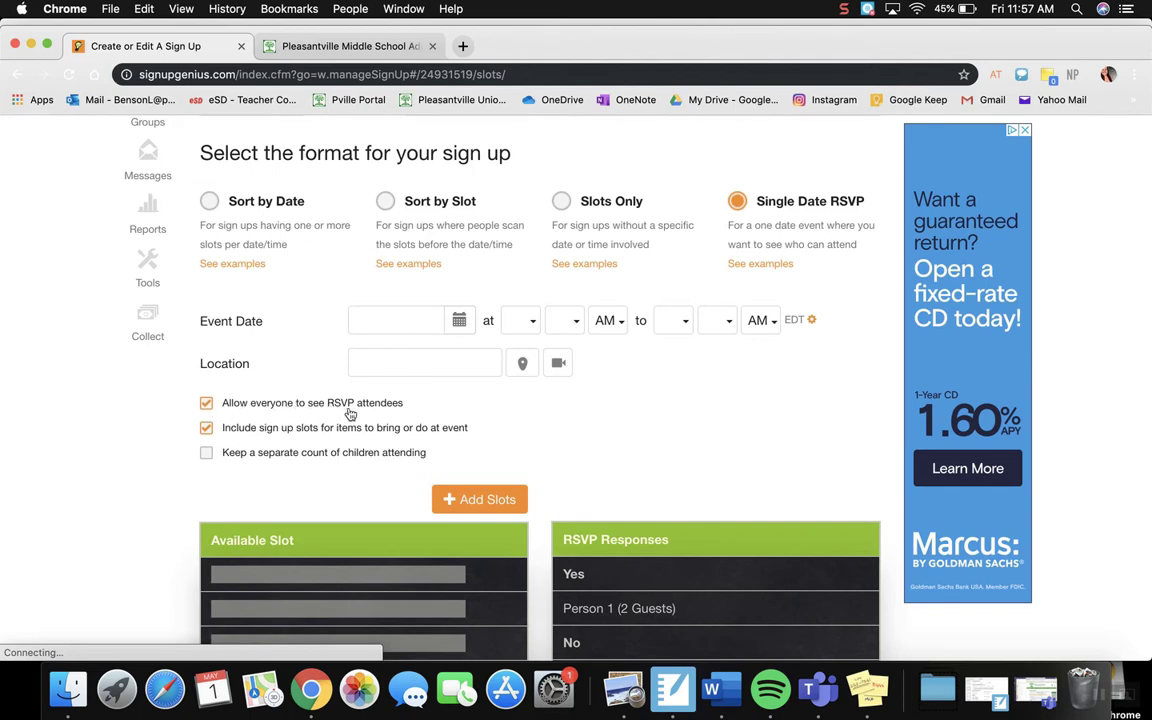
{"action": "left_click", "coordinate": [207, 404]}
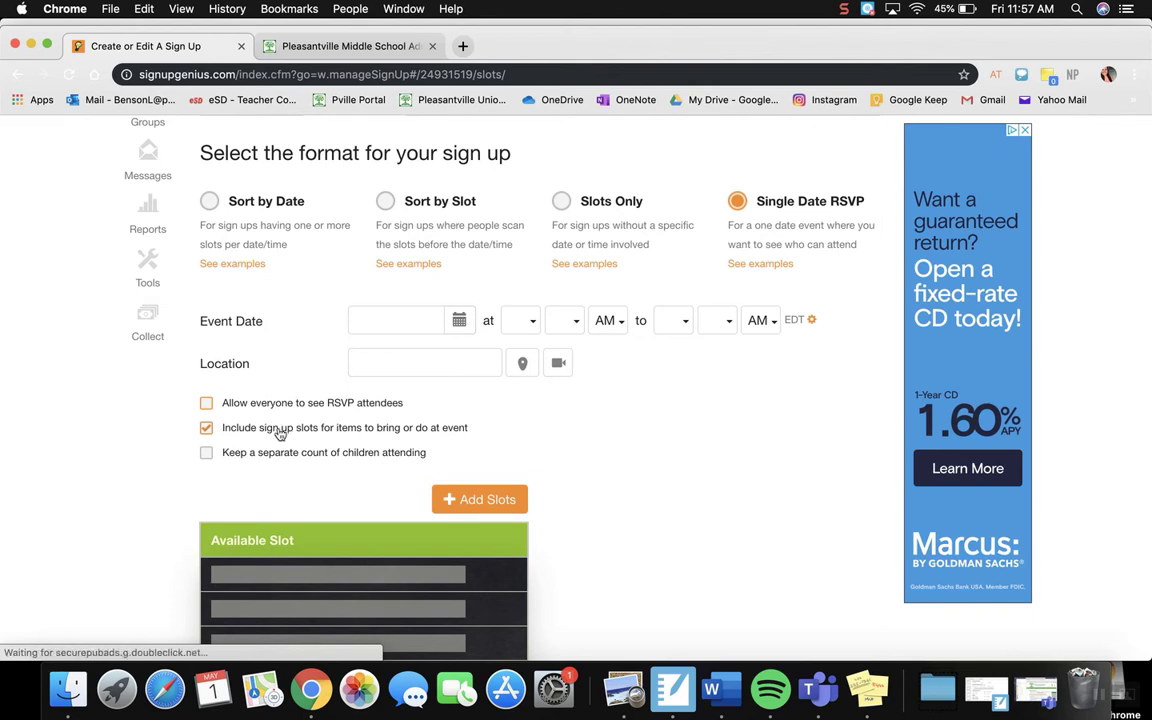
{"action": "left_click", "coordinate": [207, 429]}
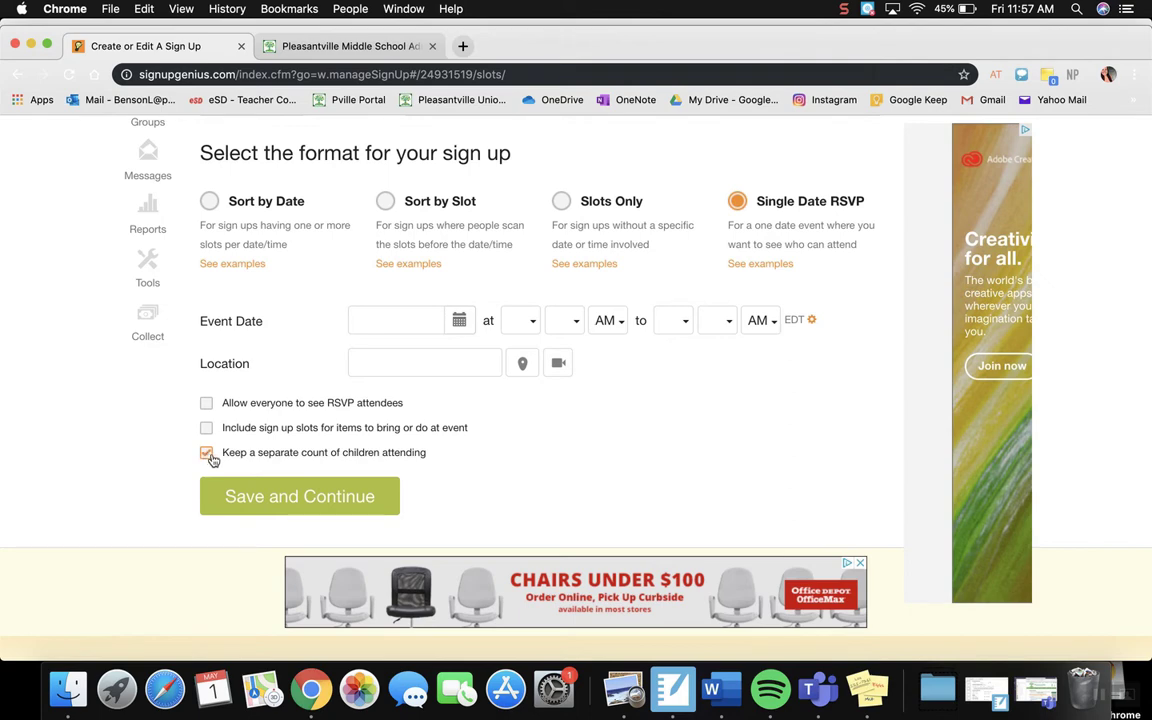
{"action": "left_click", "coordinate": [210, 202]}
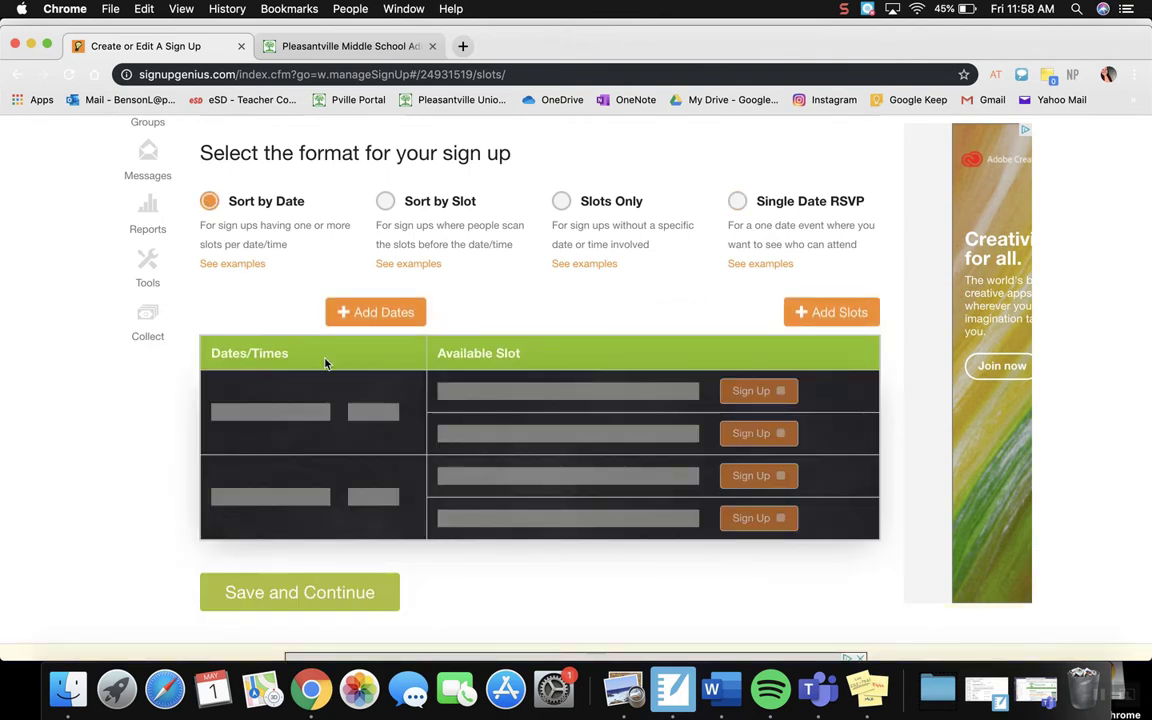
Step: Pick May 4, 2020 as a sign up date, with a time slot from 8:20 AM to 8:55 AM
{"action": "left_click", "coordinate": [379, 313]}
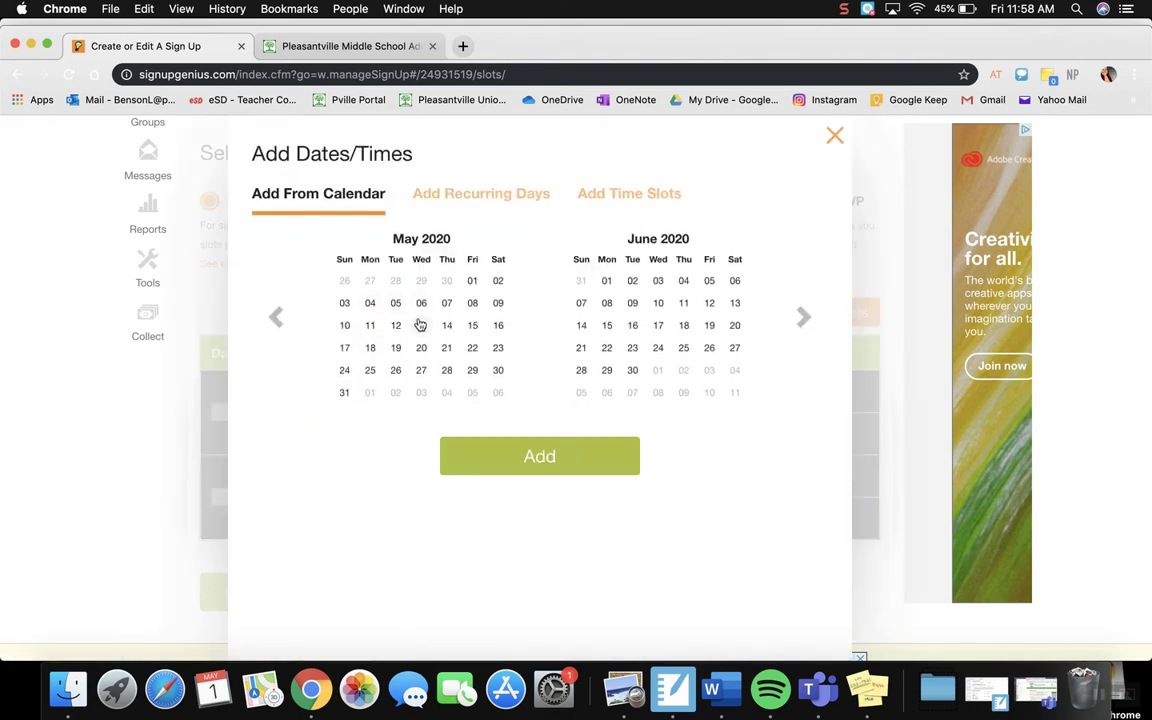
{"action": "left_click", "coordinate": [370, 303]}
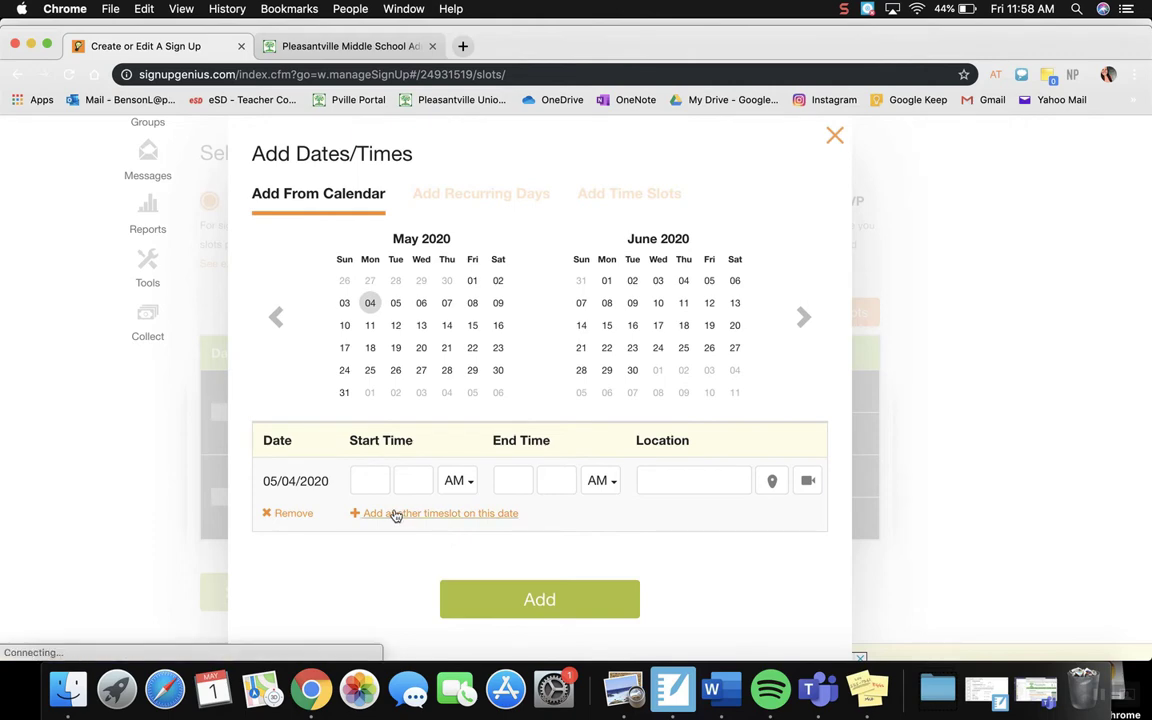
{"action": "left_click", "coordinate": [362, 480]}
{"action": "type", "text": "8"}
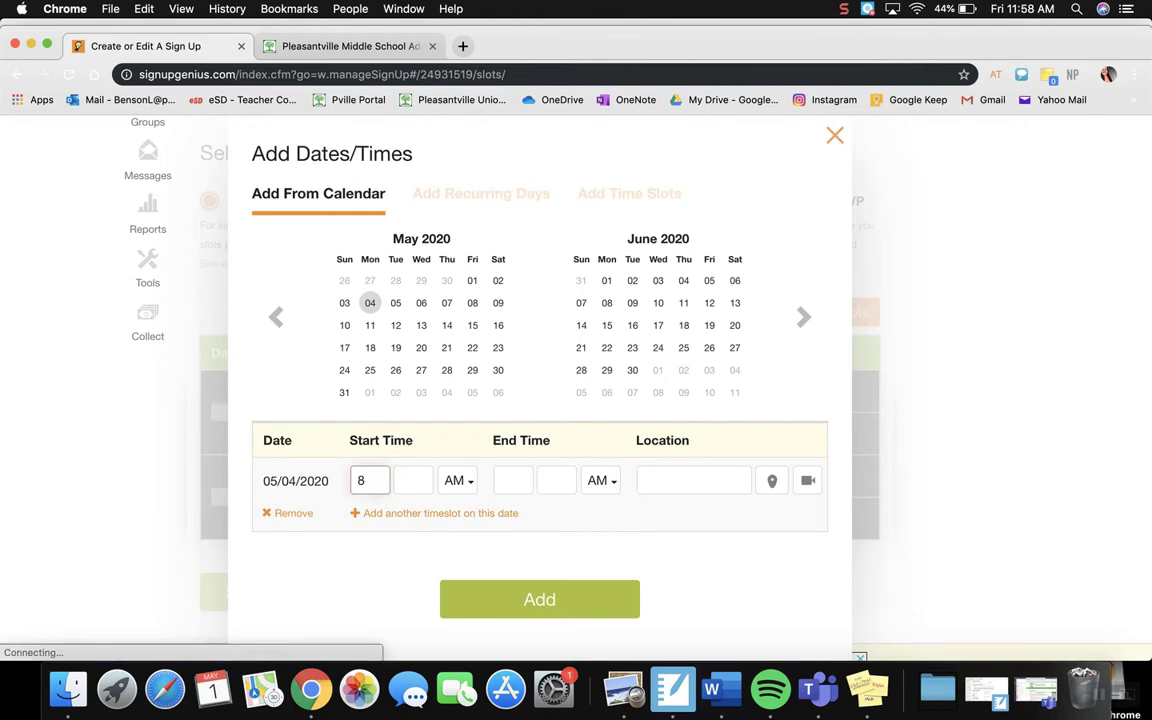
{"action": "left_click", "coordinate": [418, 481]}
{"action": "type", "text": "20"}
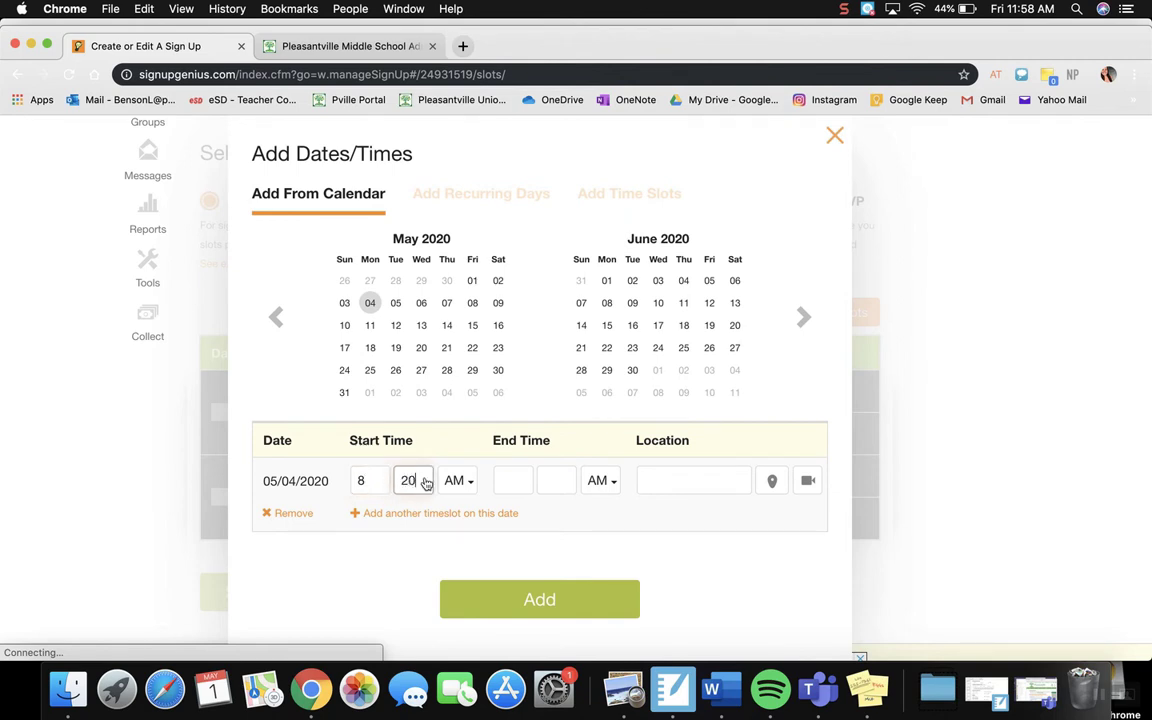
{"action": "left_click", "coordinate": [516, 490]}
{"action": "type", "text": "8"}
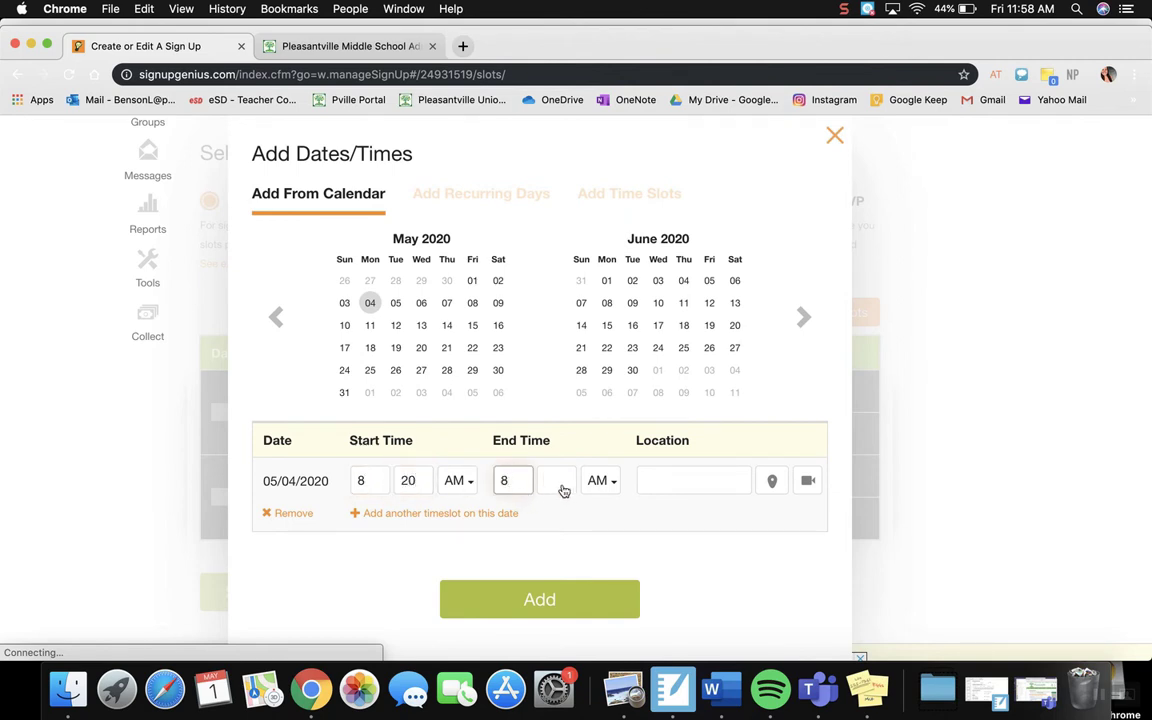
{"action": "left_click", "coordinate": [564, 491]}
{"action": "type", "text": "55"}
{"action": "left_click", "coordinate": [582, 513]}
Step: Set the location of the 05/04/2020 time slot to TEAMS
{"action": "left_click", "coordinate": [676, 476]}
{"action": "type", "text": "TEA"}
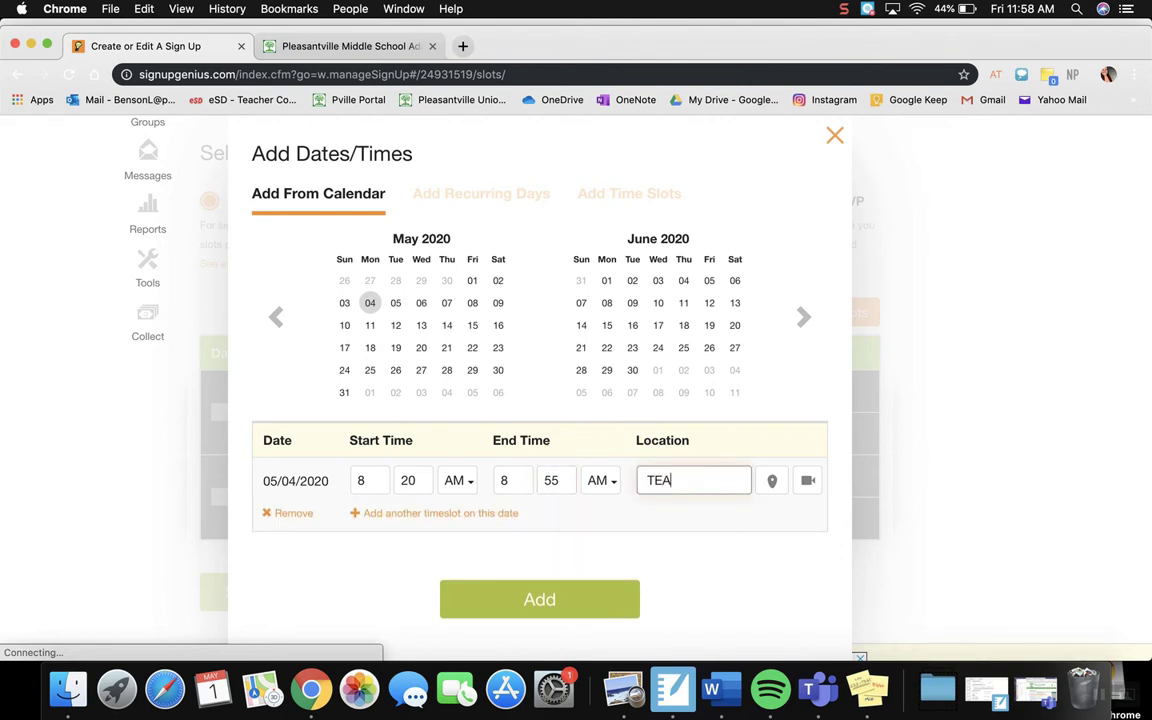
{"action": "type", "text": "MS"}
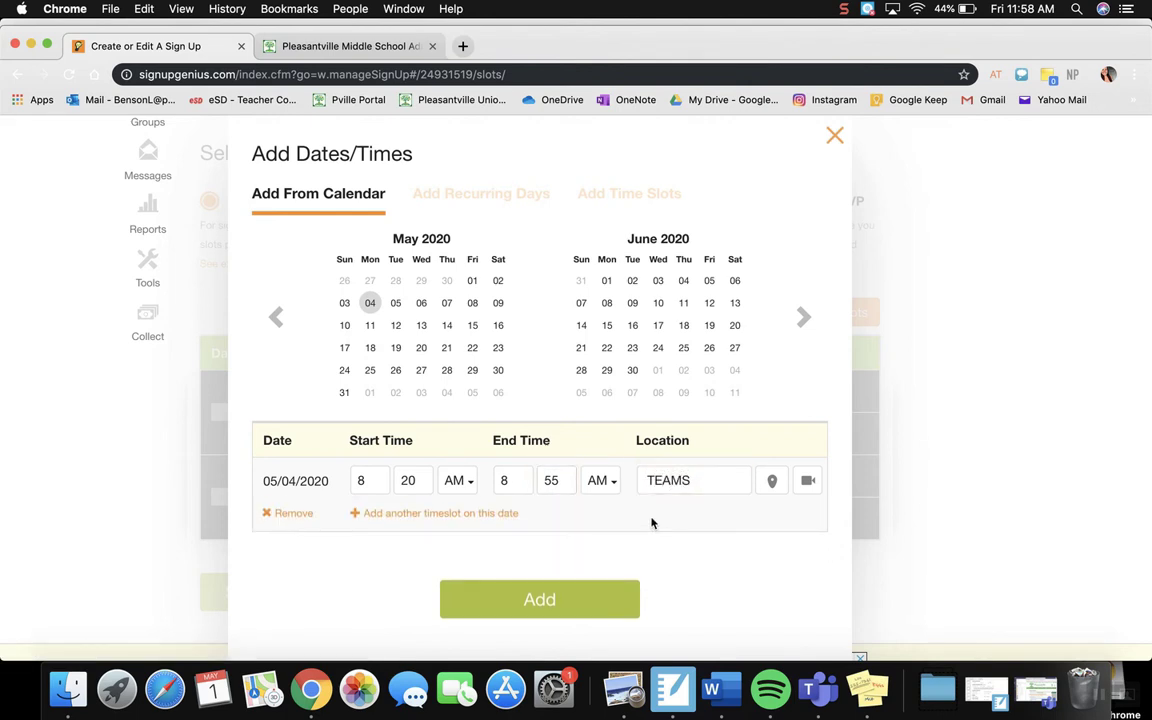
{"action": "left_click", "coordinate": [651, 523]}
{"action": "mouse_move", "coordinate": [494, 481]}
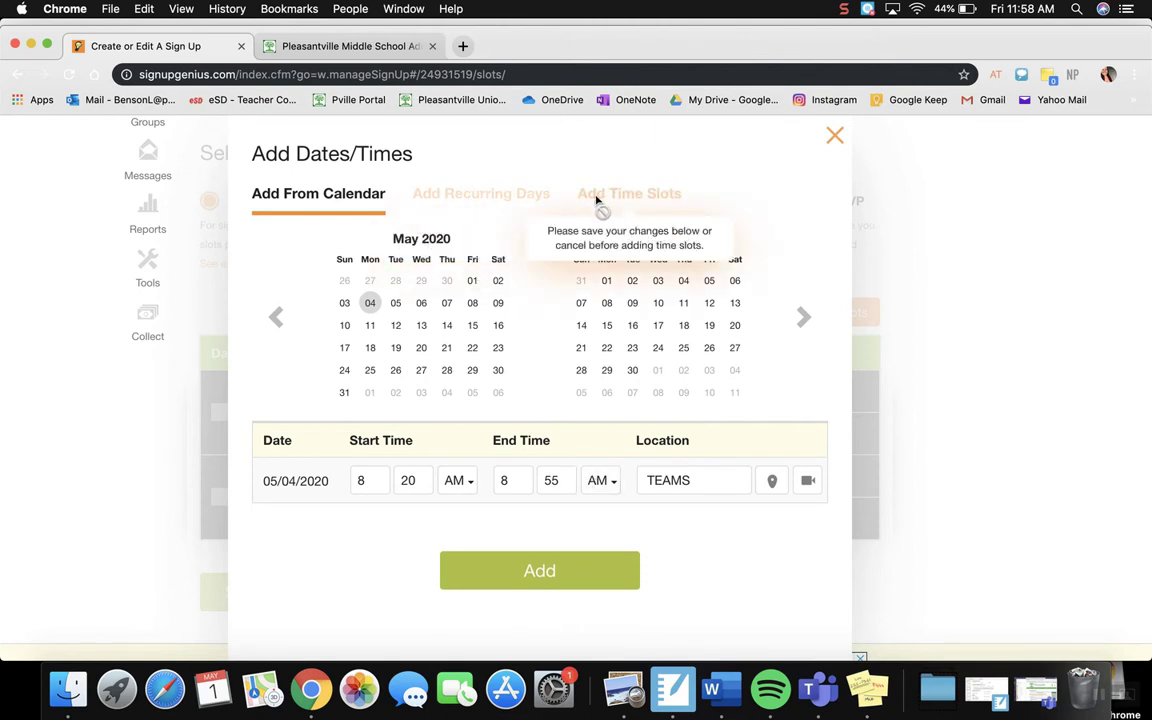
Step: Add the 05/04/2020 time slot to the sign up and keep Available Slot as the header text above the slots
{"action": "left_click", "coordinate": [548, 570]}
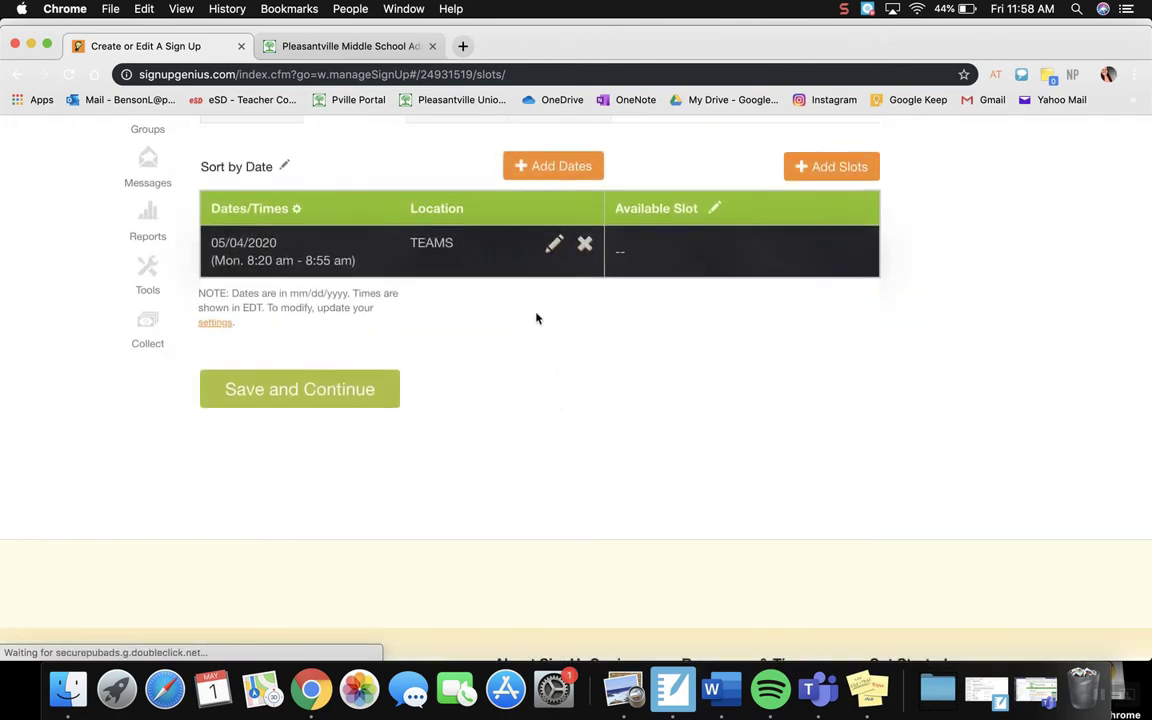
{"action": "scroll", "coordinate": [535, 316], "scroll_direction": "up", "scroll_amount": 3}
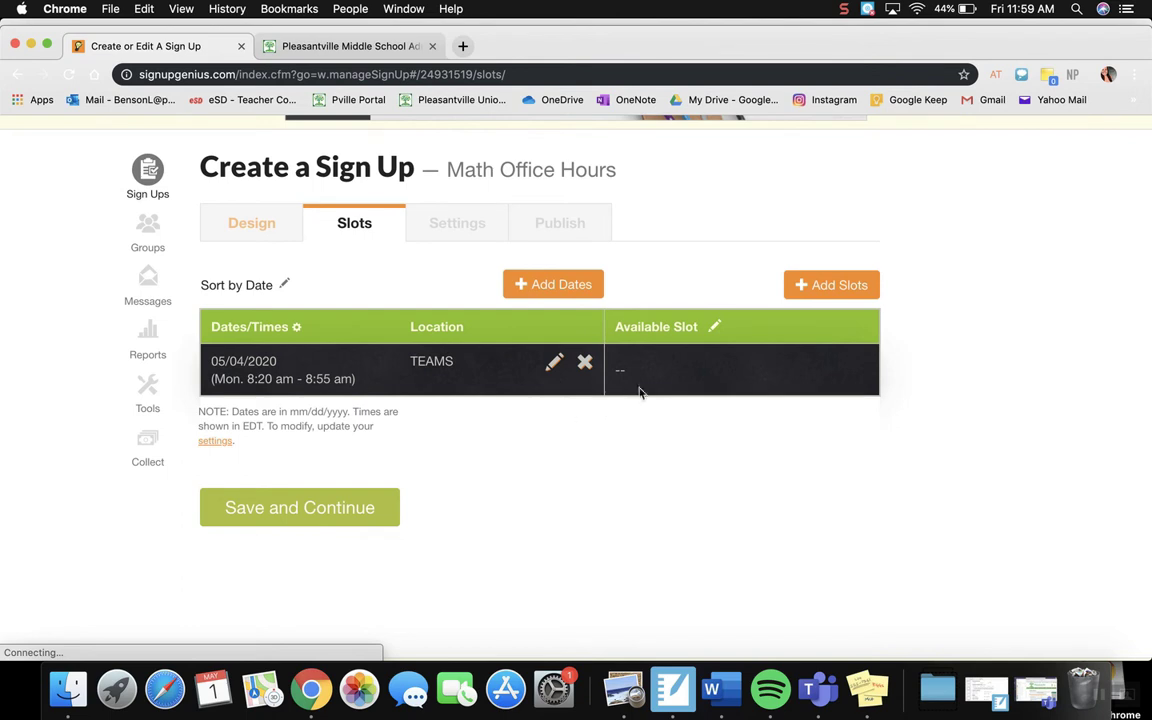
{"action": "left_click", "coordinate": [713, 329]}
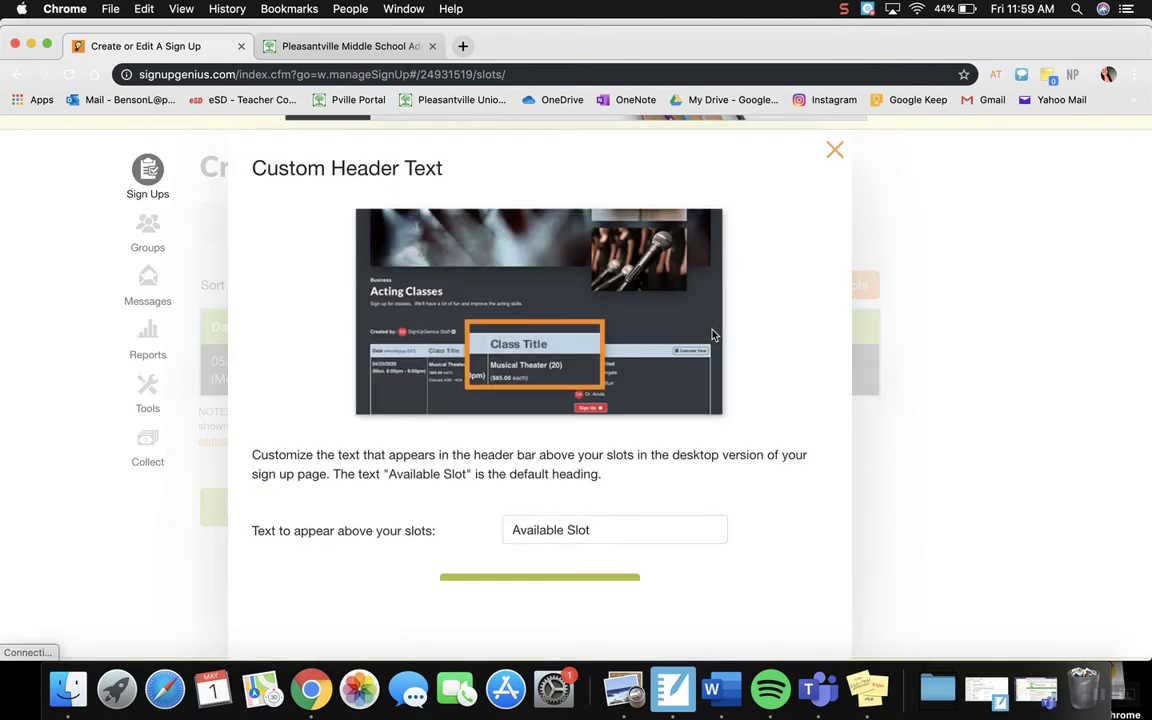
{"action": "scroll", "coordinate": [604, 551], "scroll_direction": "down", "scroll_amount": 3}
{"action": "left_click", "coordinate": [604, 548]}
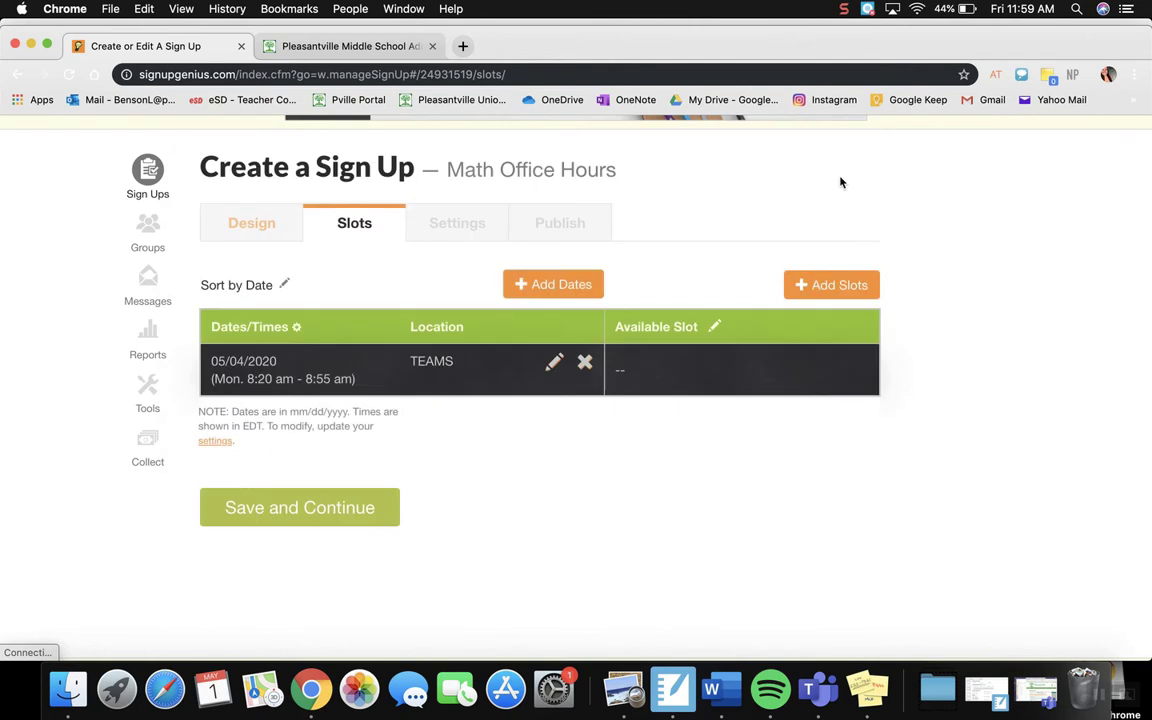
Step: Add a single slot titled Office Hours with a number wanted of 1 on all dates, and save the slots
{"action": "left_click", "coordinate": [818, 285]}
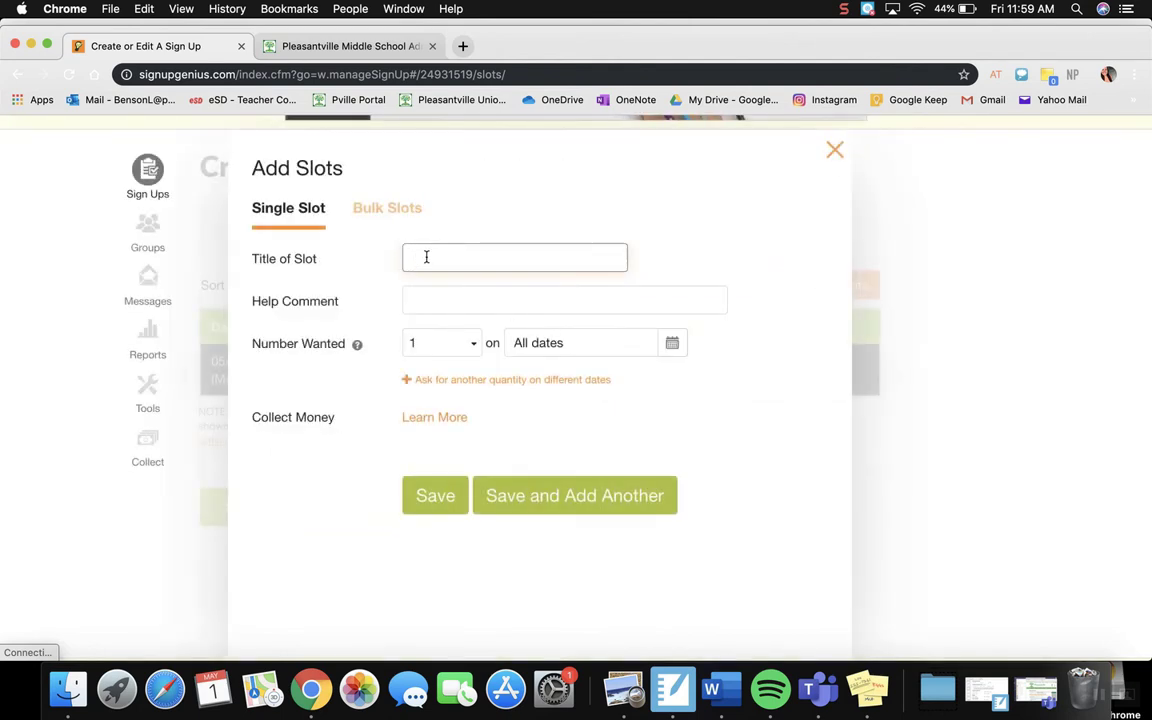
{"action": "type", "text": "Office Hours"}
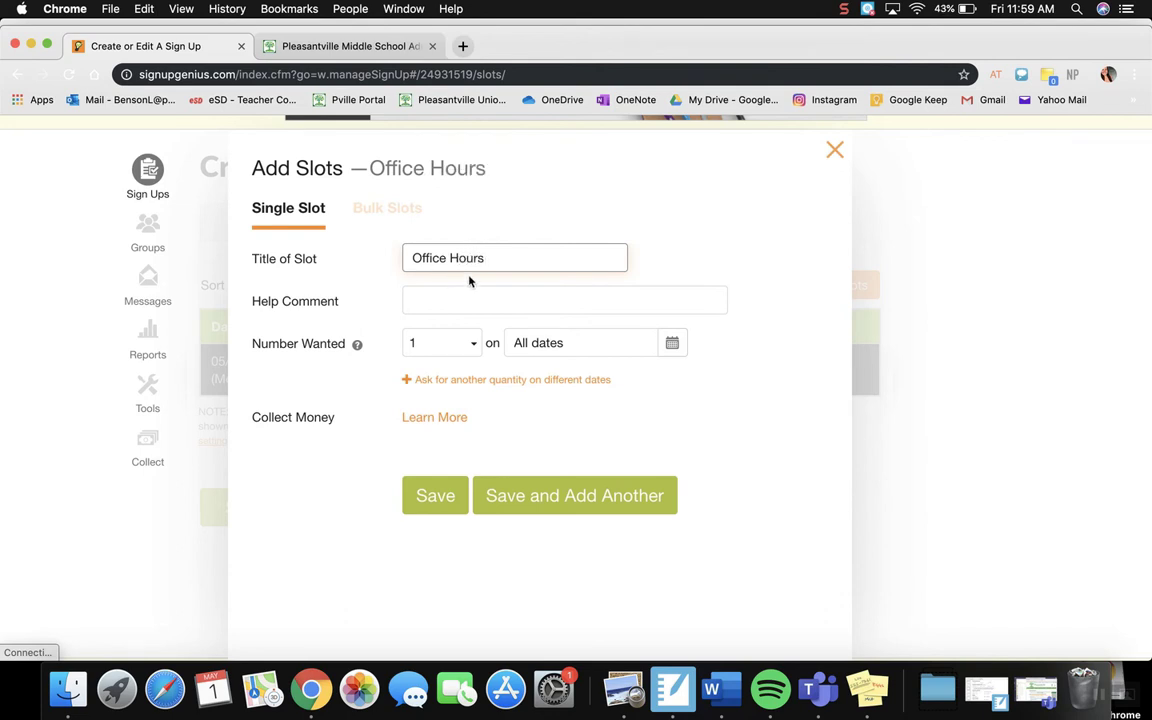
{"action": "left_click", "coordinate": [445, 350]}
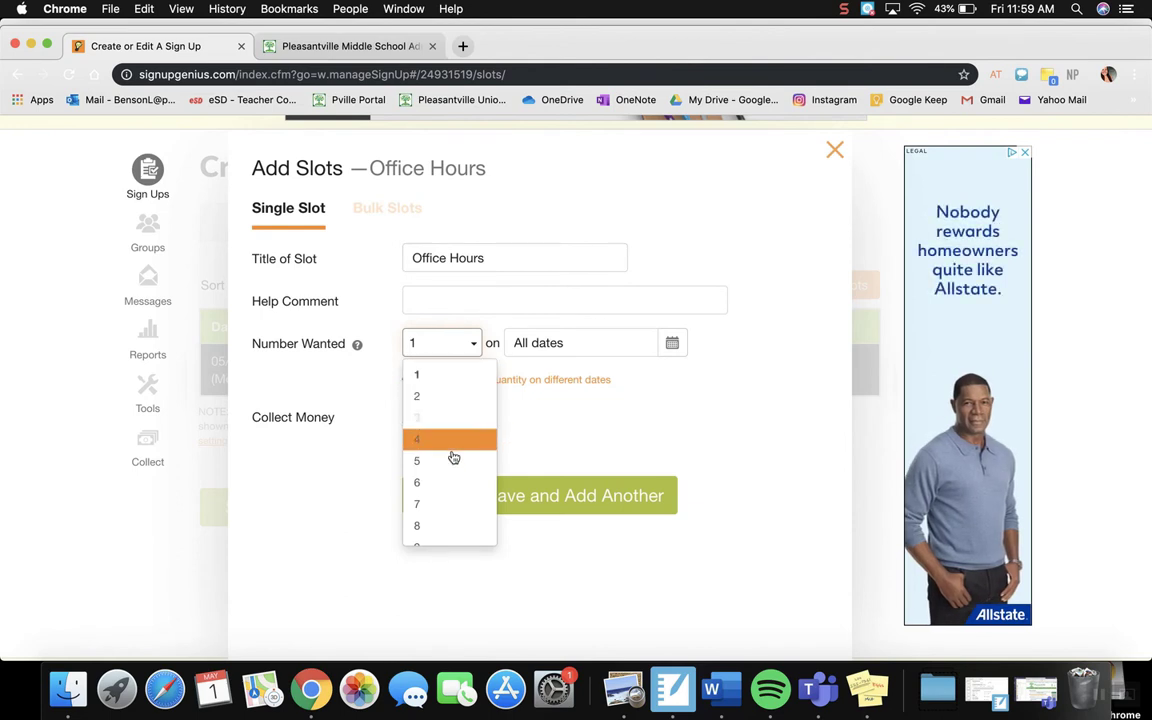
{"action": "scroll", "coordinate": [446, 476], "scroll_direction": "down", "scroll_amount": 1}
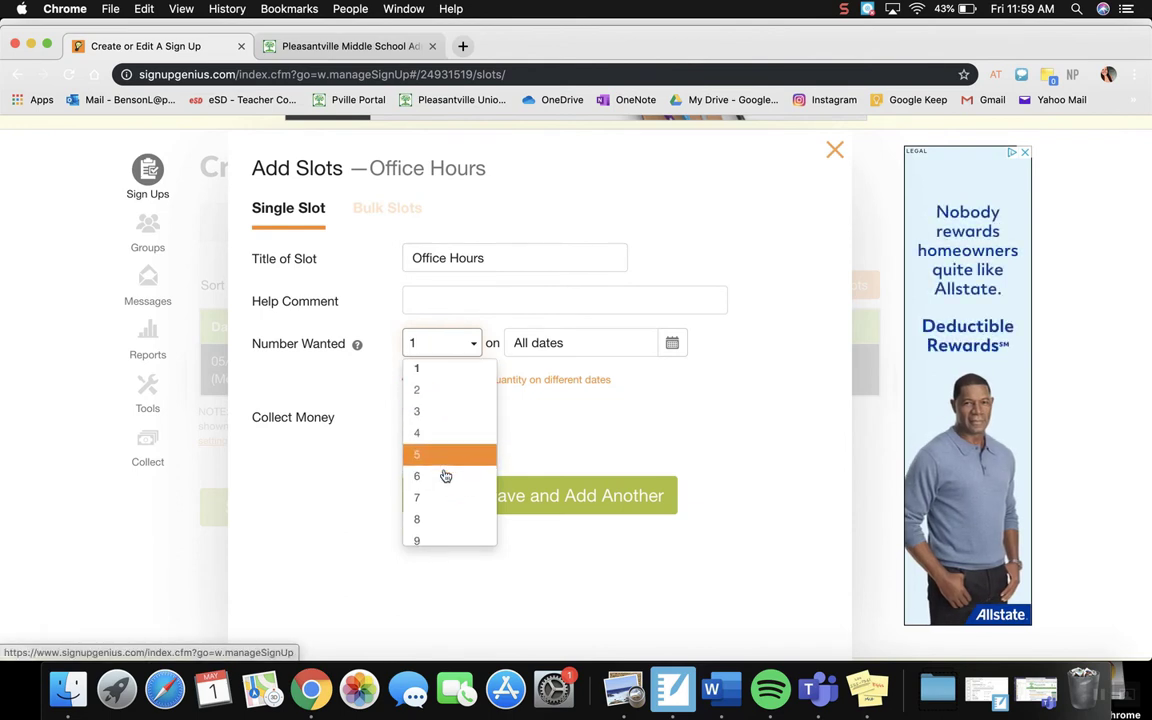
{"action": "scroll", "coordinate": [446, 476], "scroll_direction": "down", "scroll_amount": 5}
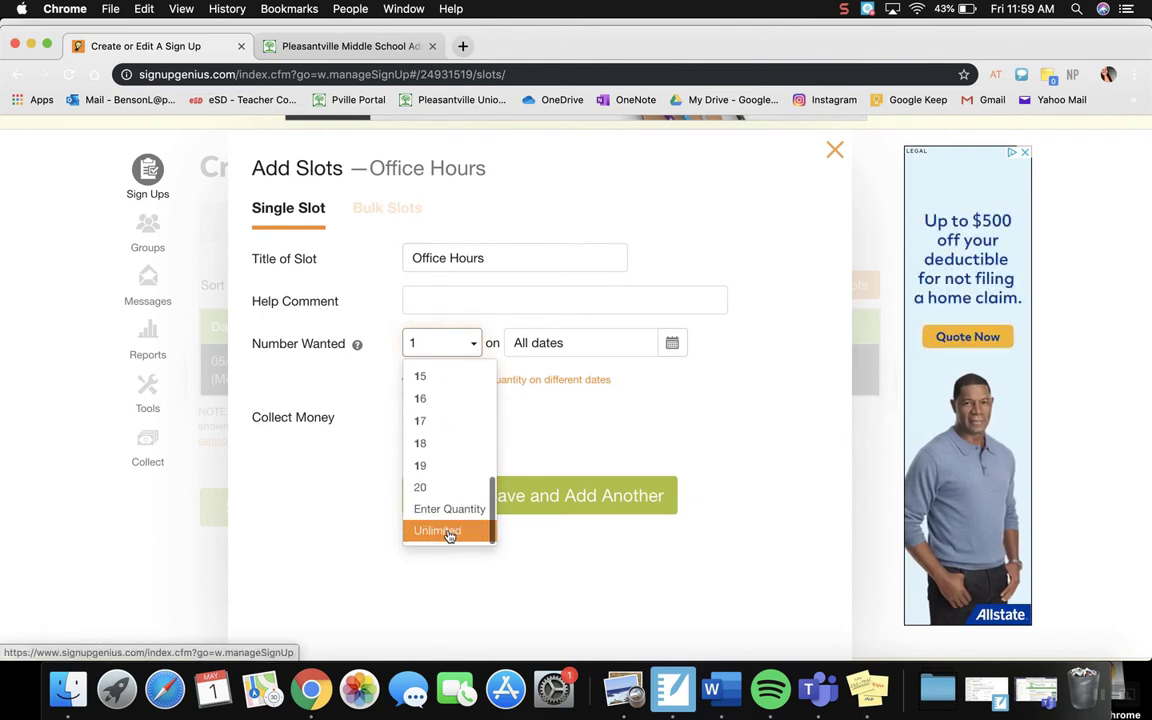
{"action": "scroll", "coordinate": [455, 430], "scroll_direction": "up", "scroll_amount": 5}
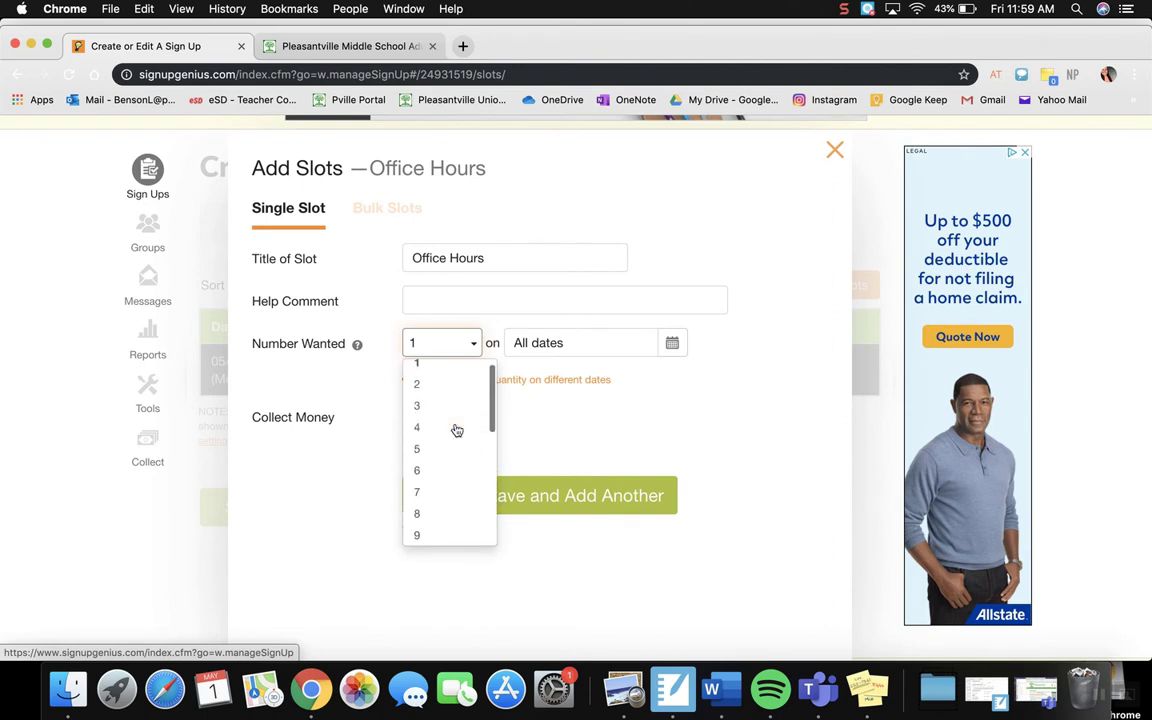
{"action": "scroll", "coordinate": [455, 430], "scroll_direction": "up", "scroll_amount": 1}
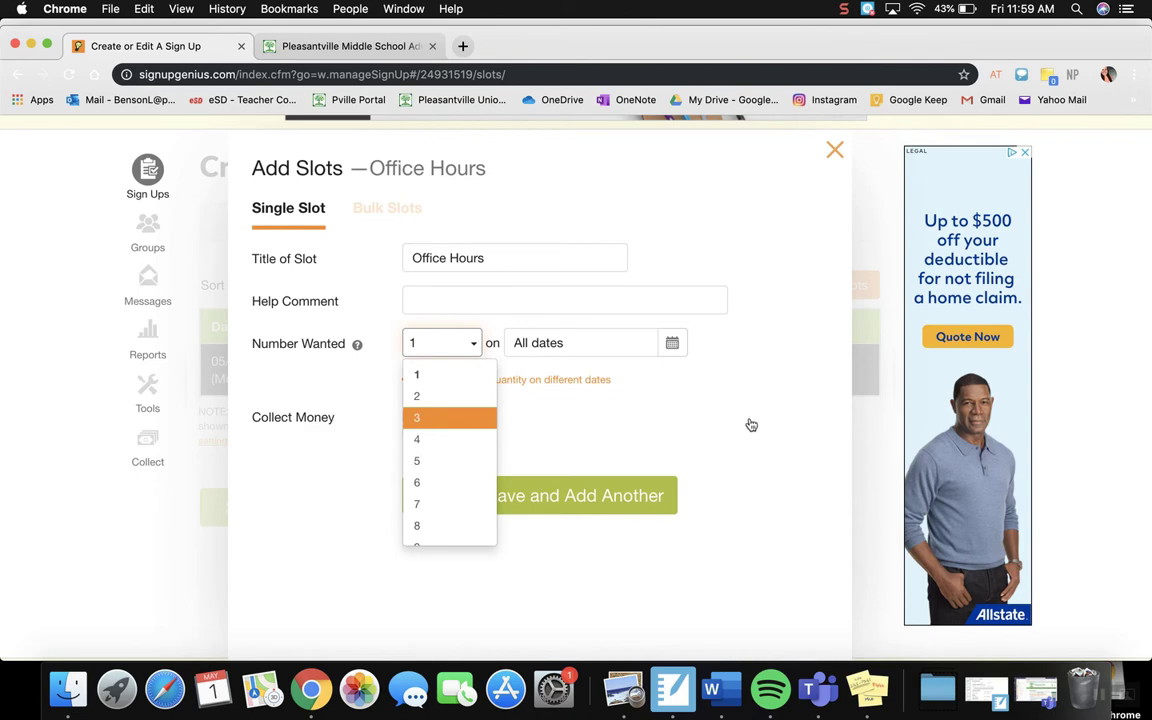
{"action": "left_click", "coordinate": [830, 403]}
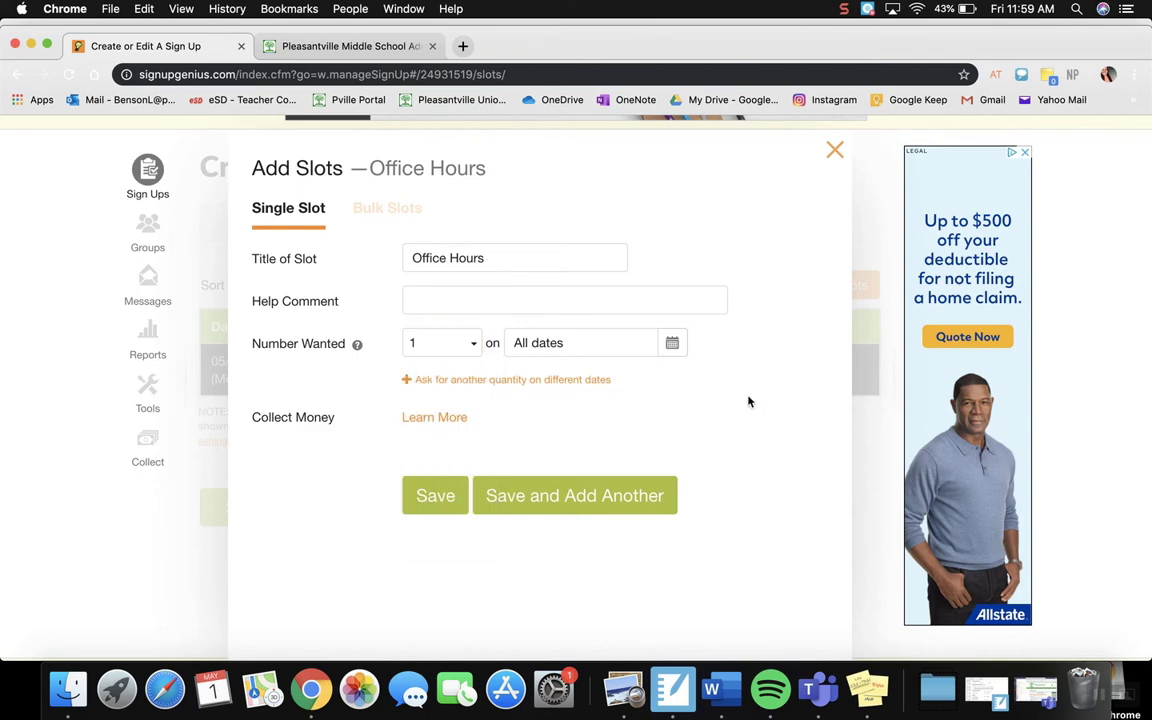
{"action": "left_click", "coordinate": [438, 494]}
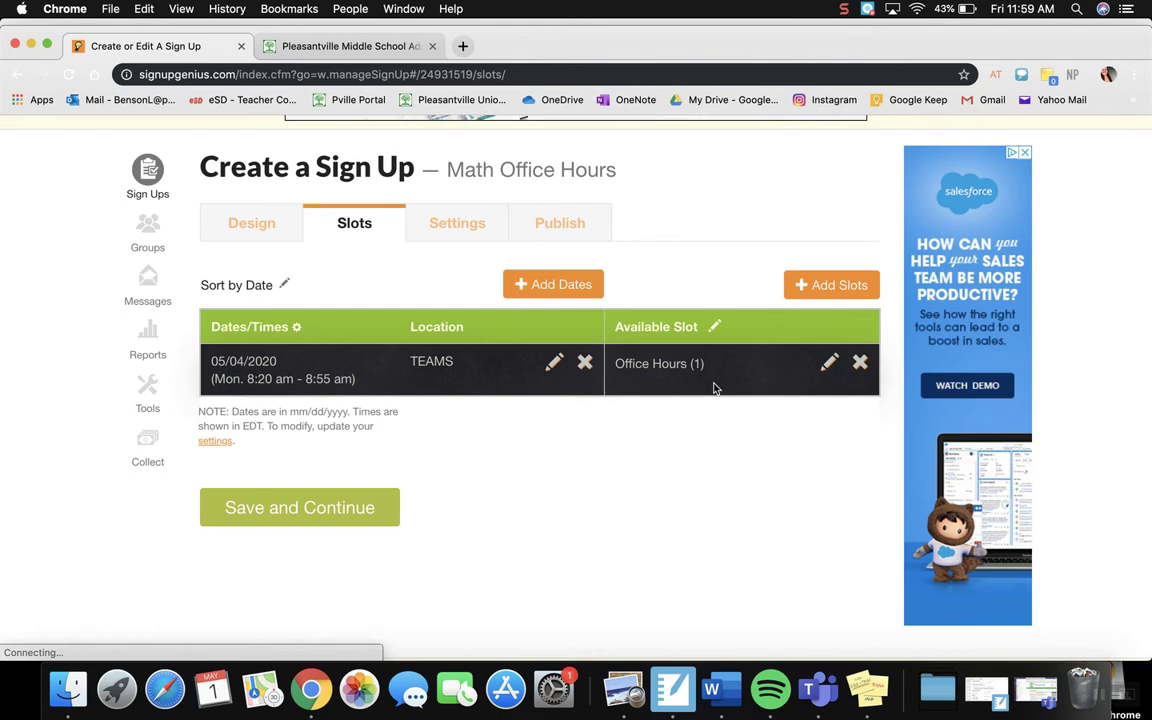
{"action": "left_click", "coordinate": [303, 508]}
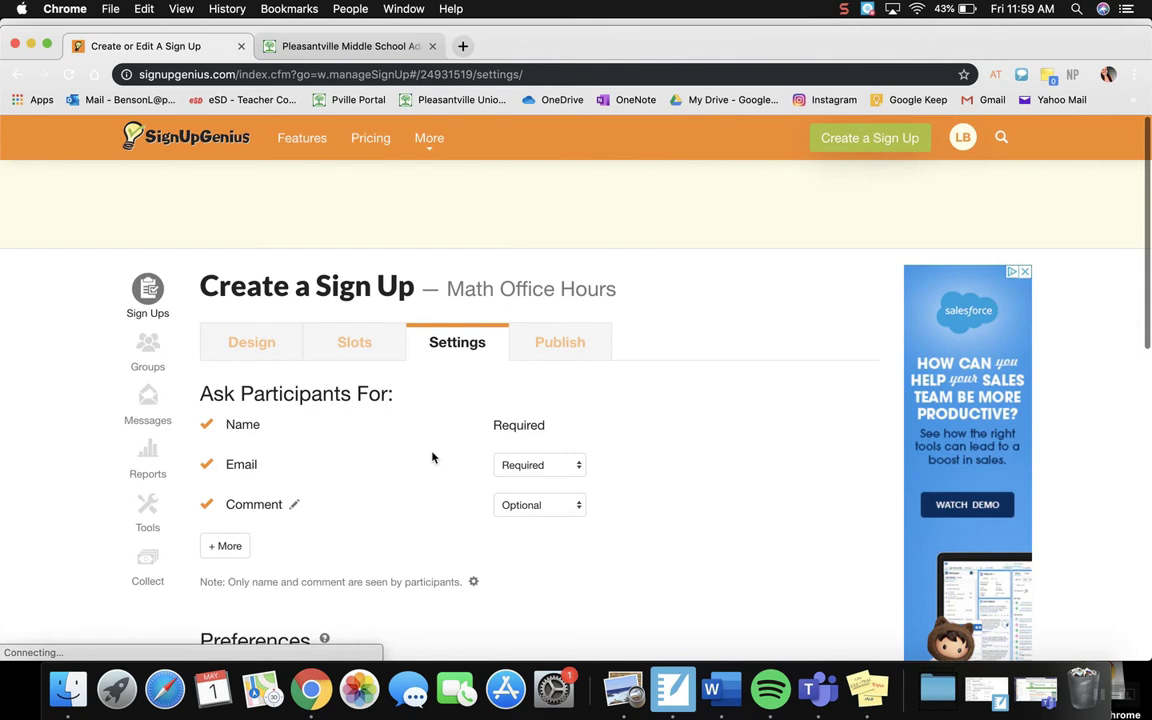
Step: Examine the participant fields, the general preferences and the notification options, including the reminder days in advance
{"action": "scroll", "coordinate": [432, 457], "scroll_direction": "down", "scroll_amount": 3}
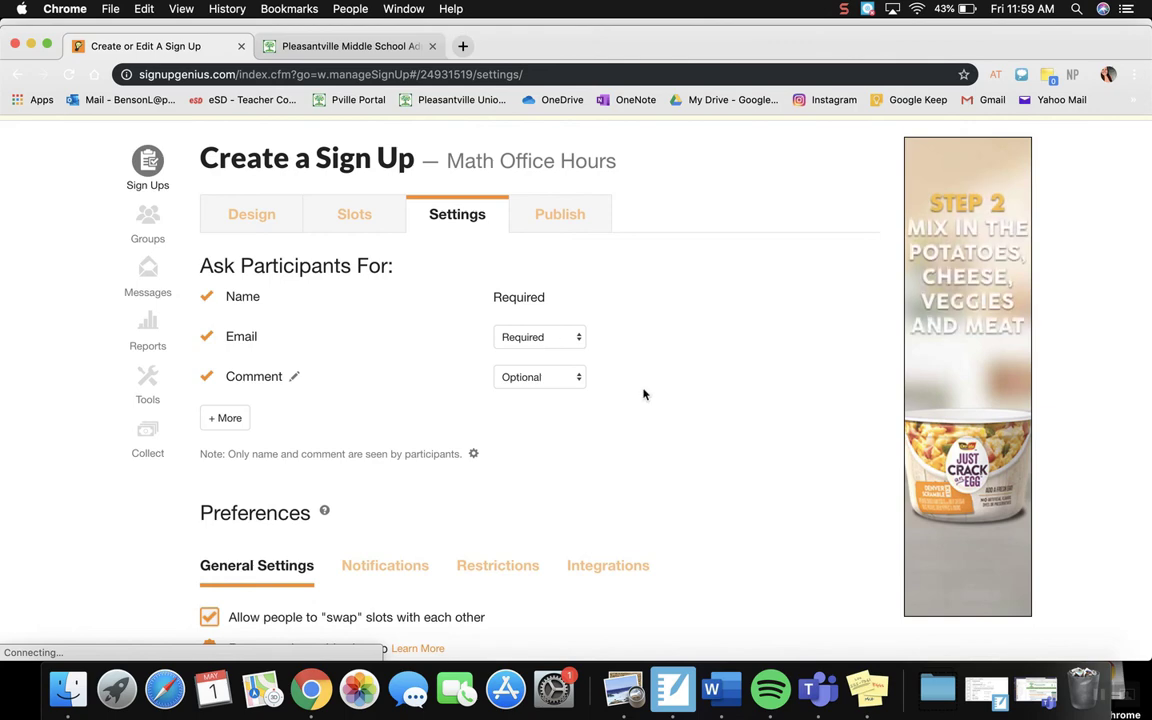
{"action": "scroll", "coordinate": [643, 393], "scroll_direction": "down", "scroll_amount": 2}
{"action": "scroll", "coordinate": [643, 393], "scroll_direction": "down", "scroll_amount": 1}
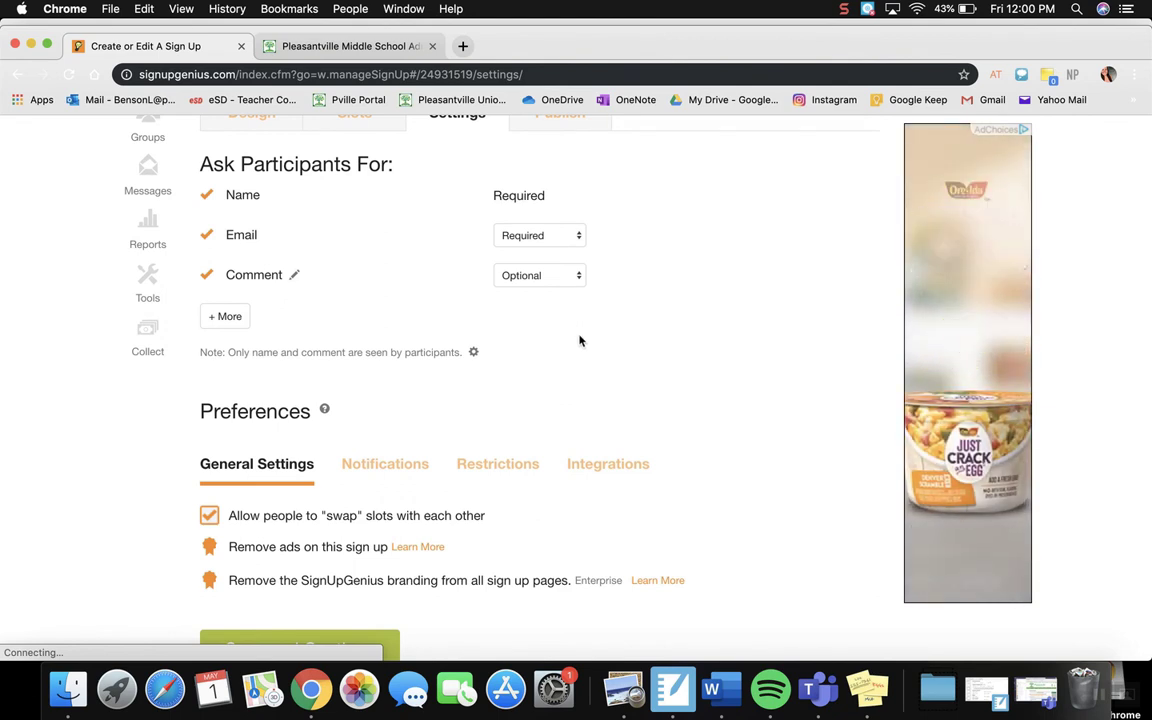
{"action": "scroll", "coordinate": [540, 370], "scroll_direction": "down", "scroll_amount": 3}
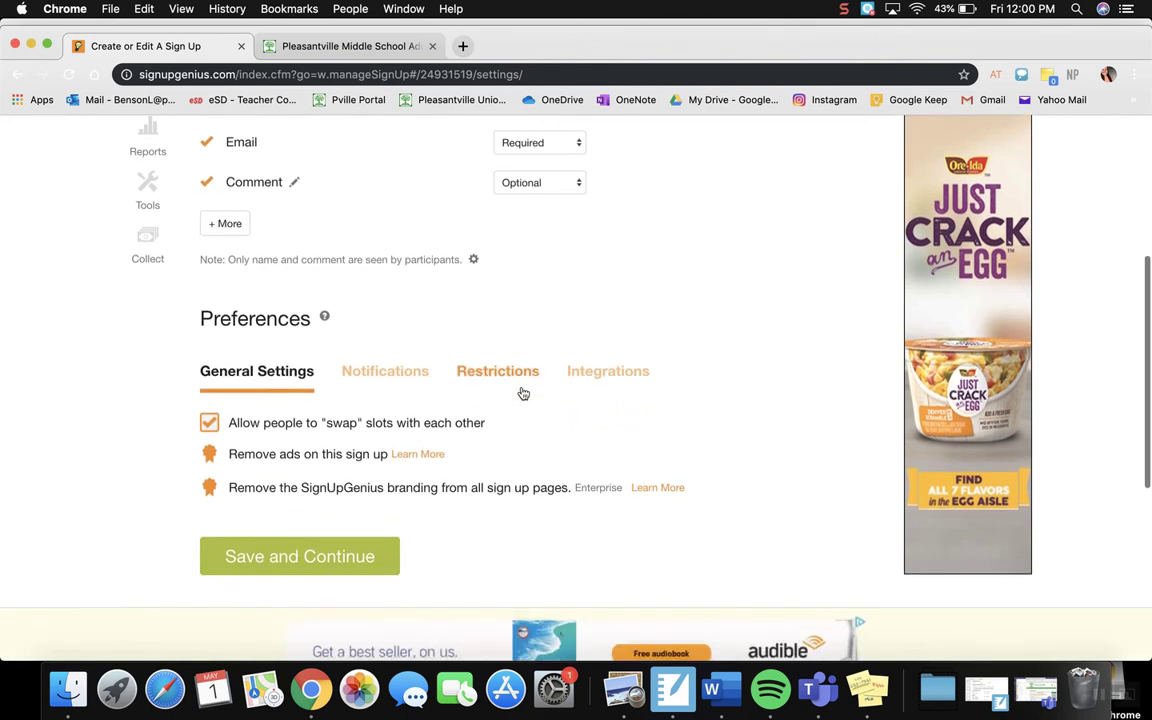
{"action": "left_click", "coordinate": [367, 365]}
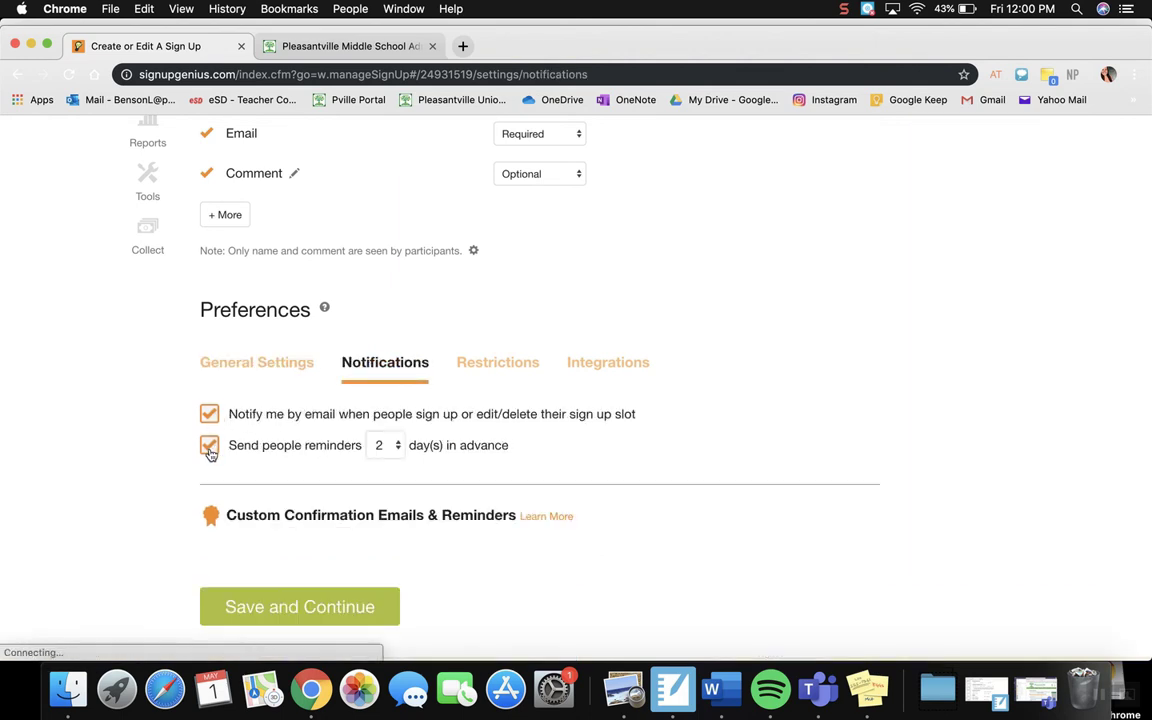
{"action": "left_click", "coordinate": [392, 447]}
{"action": "left_click", "coordinate": [383, 430]}
Step: Look over the Restrictions and Integrations preferences and save the sign up settings
{"action": "left_click", "coordinate": [489, 363]}
{"action": "left_click", "coordinate": [832, 138]}
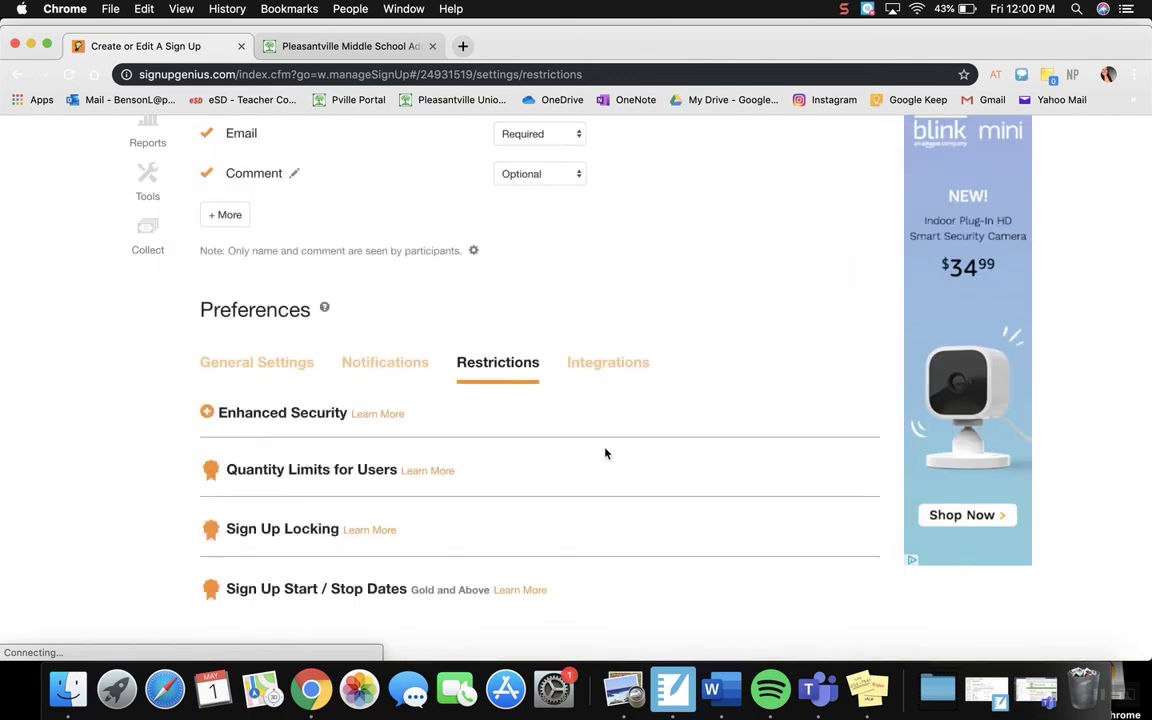
{"action": "left_click", "coordinate": [588, 370]}
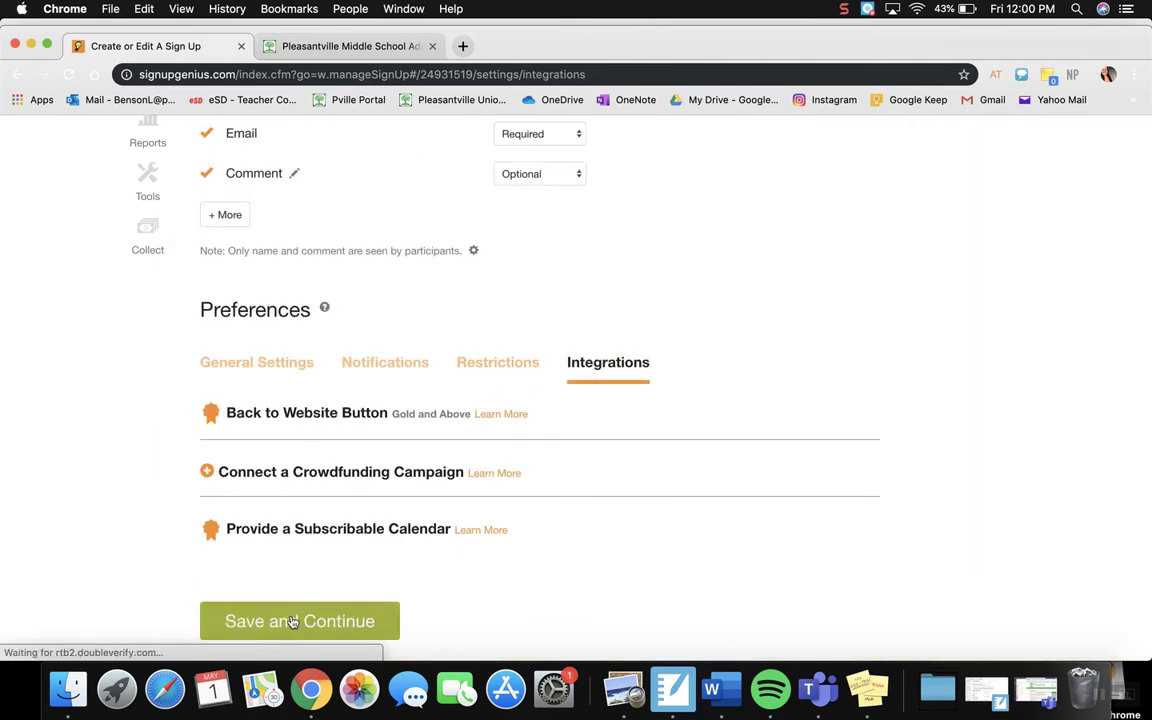
{"action": "left_click", "coordinate": [298, 621]}
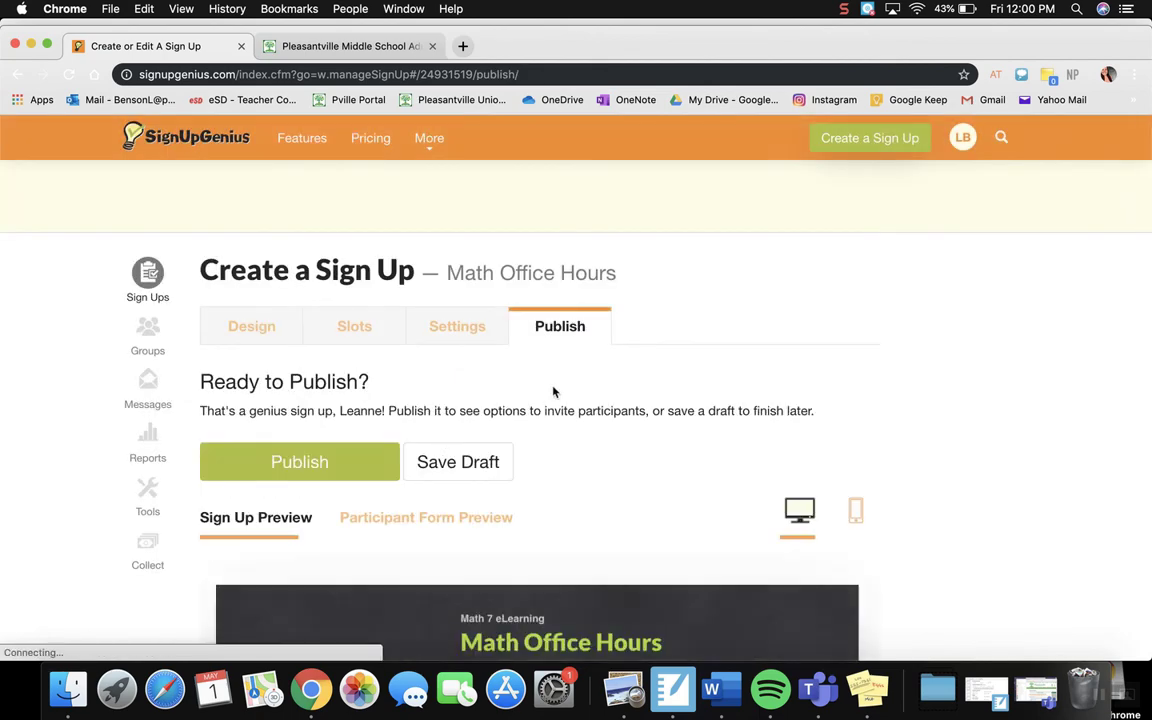
Step: Publish the Math Office Hours sign up, dismiss the Genius Tip and copy the share link
{"action": "scroll", "coordinate": [548, 429], "scroll_direction": "down", "scroll_amount": 2}
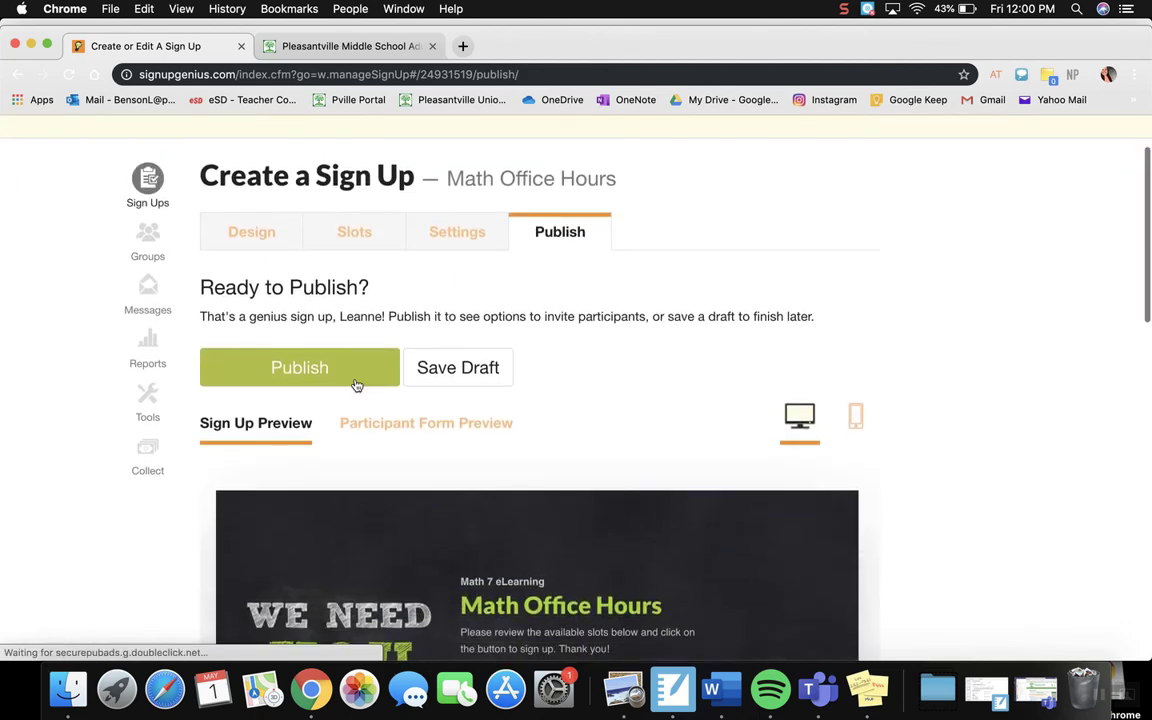
{"action": "left_click", "coordinate": [291, 370]}
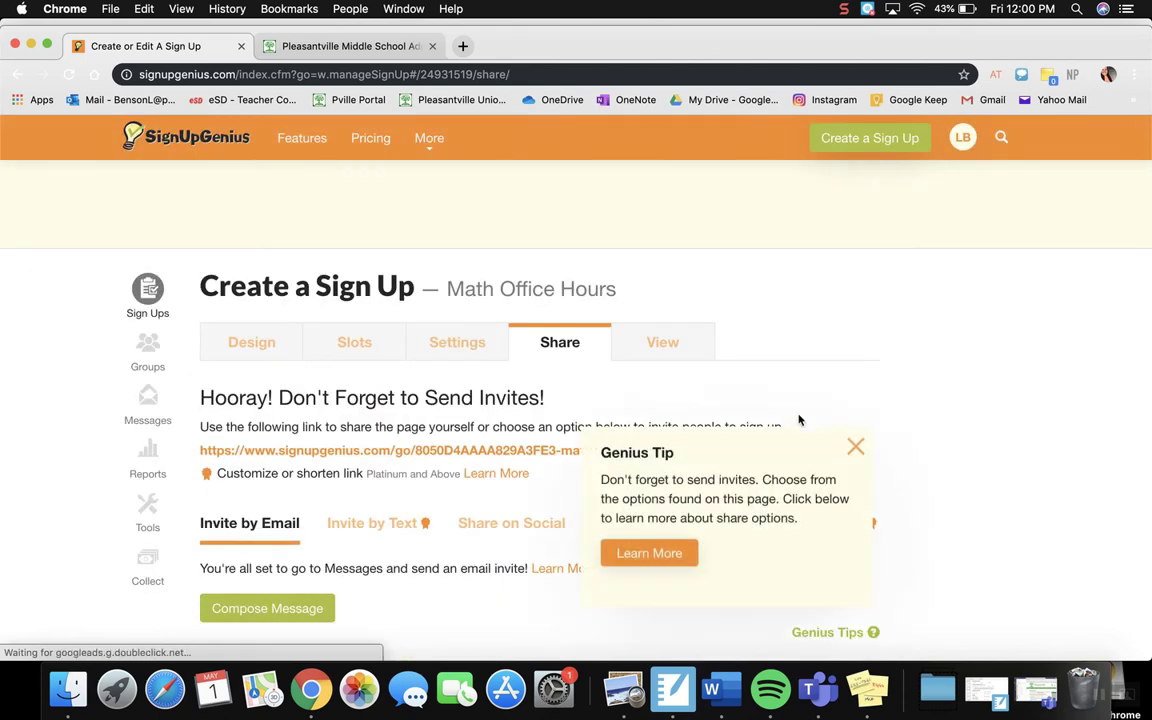
{"action": "left_click", "coordinate": [856, 446]}
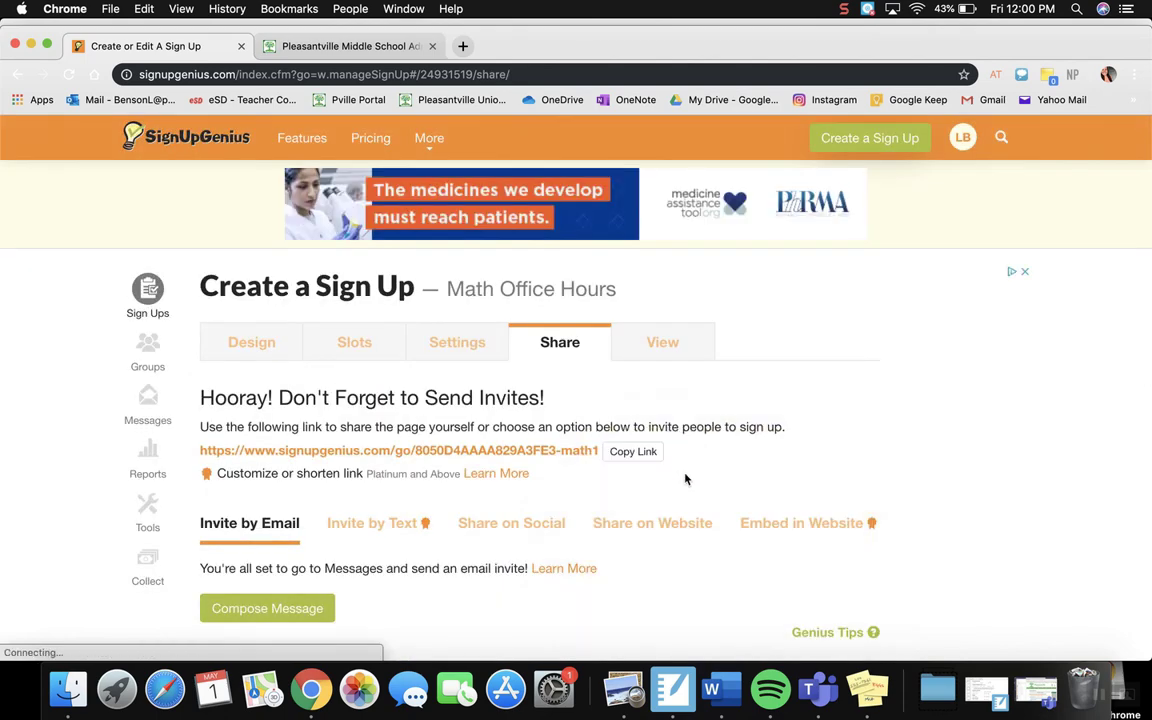
{"action": "scroll", "coordinate": [686, 478], "scroll_direction": "down", "scroll_amount": 3}
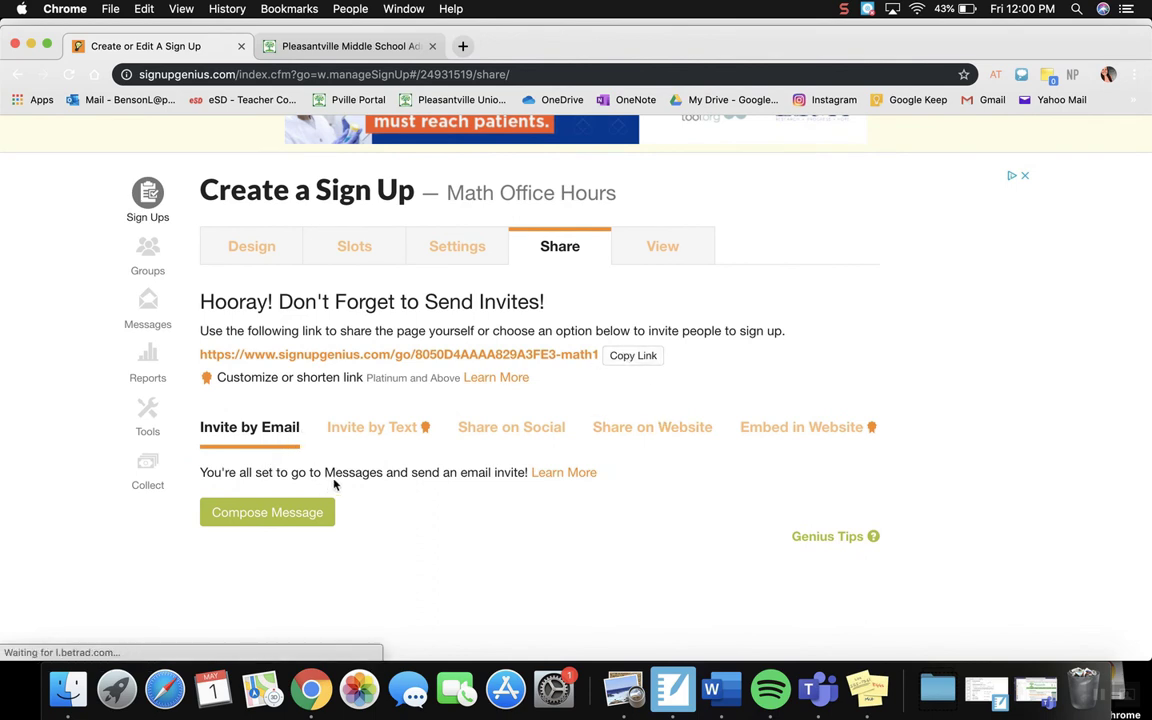
{"action": "left_click", "coordinate": [633, 356]}
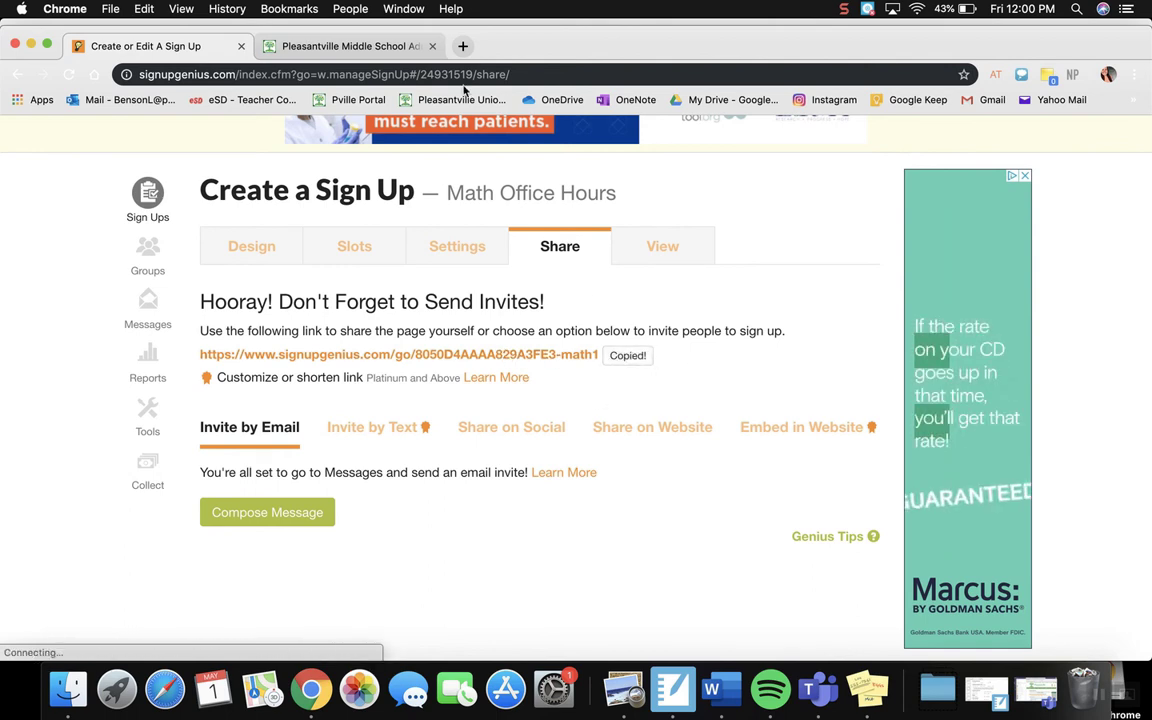
Step: In the Pleasantville Middle School page editor, add the text Office Hours to the TEST TAB page and link it to the copied sign up URL
{"action": "left_click", "coordinate": [353, 47]}
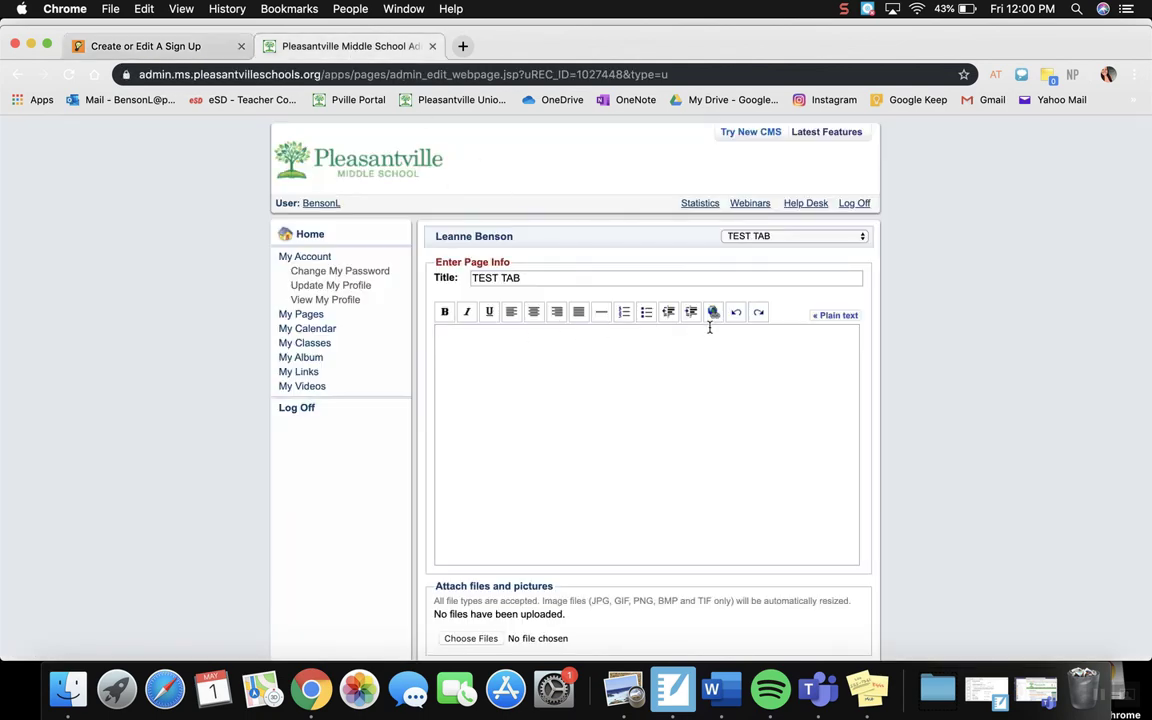
{"action": "type", "text": "Office Hours"}
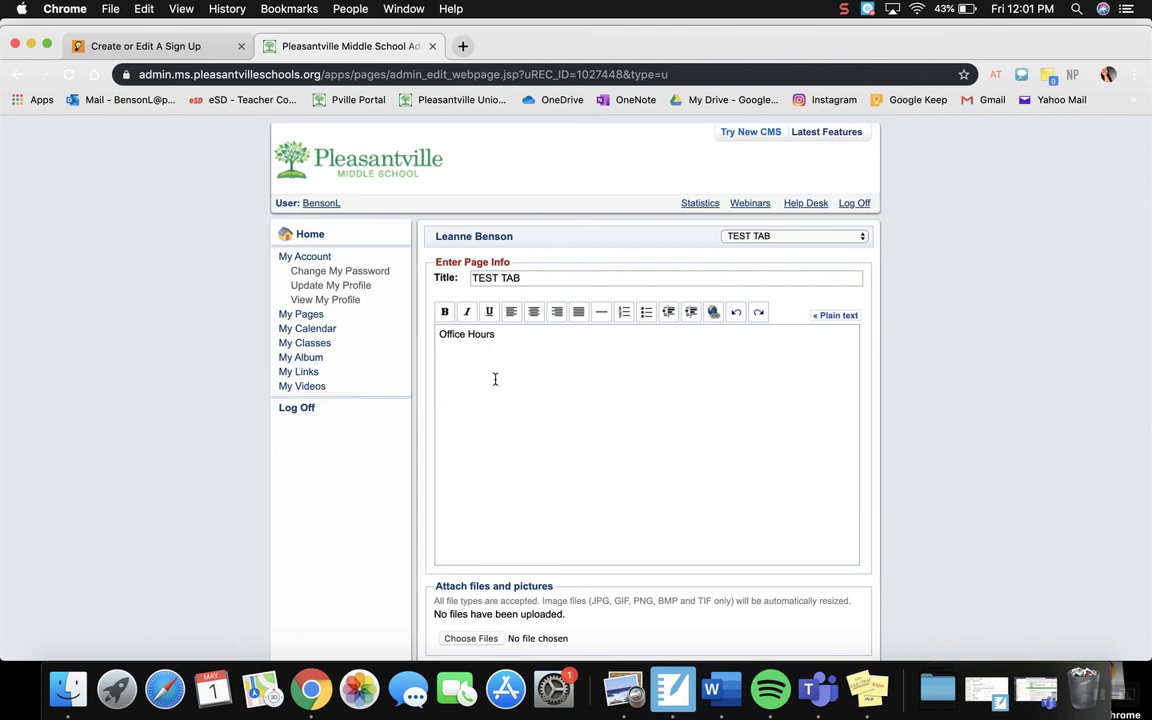
{"action": "left_click_drag", "start_coordinate": [496, 335], "coordinate": [423, 335]}
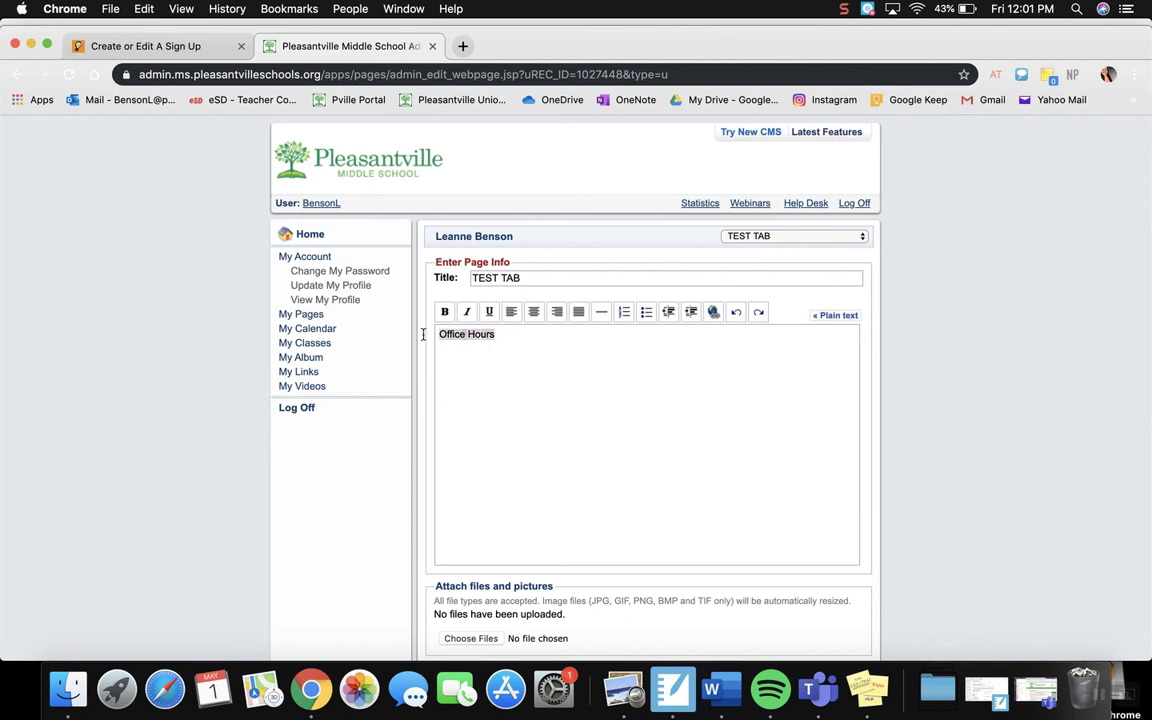
{"action": "left_click", "coordinate": [713, 311]}
{"action": "key", "text": "cmd+v"}
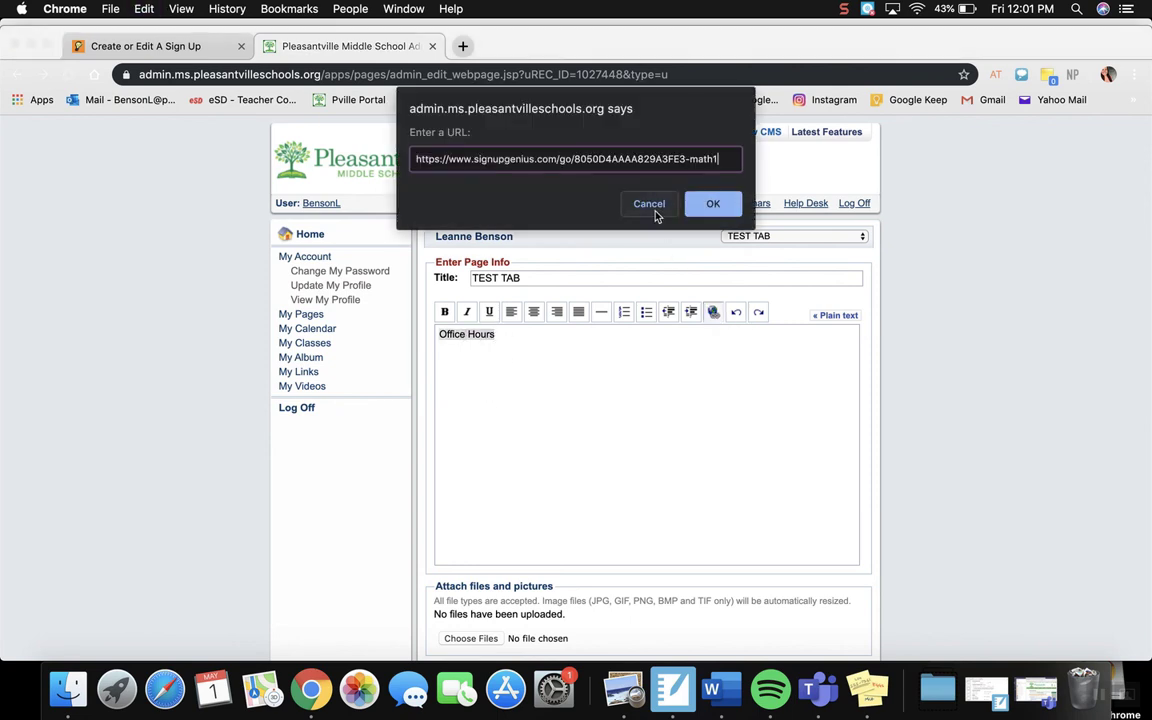
{"action": "key", "text": "Return"}
{"action": "scroll", "coordinate": [364, 566], "scroll_direction": "down", "scroll_amount": 2}
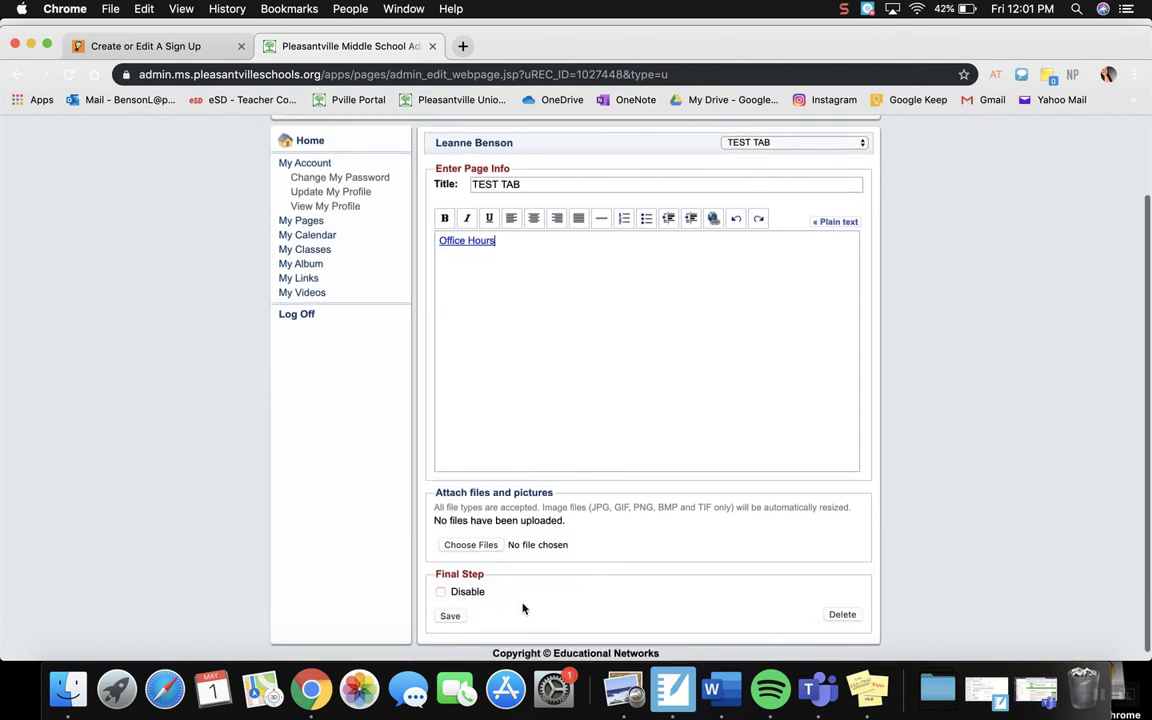
{"action": "scroll", "coordinate": [450, 617], "scroll_direction": "up", "scroll_amount": 2}
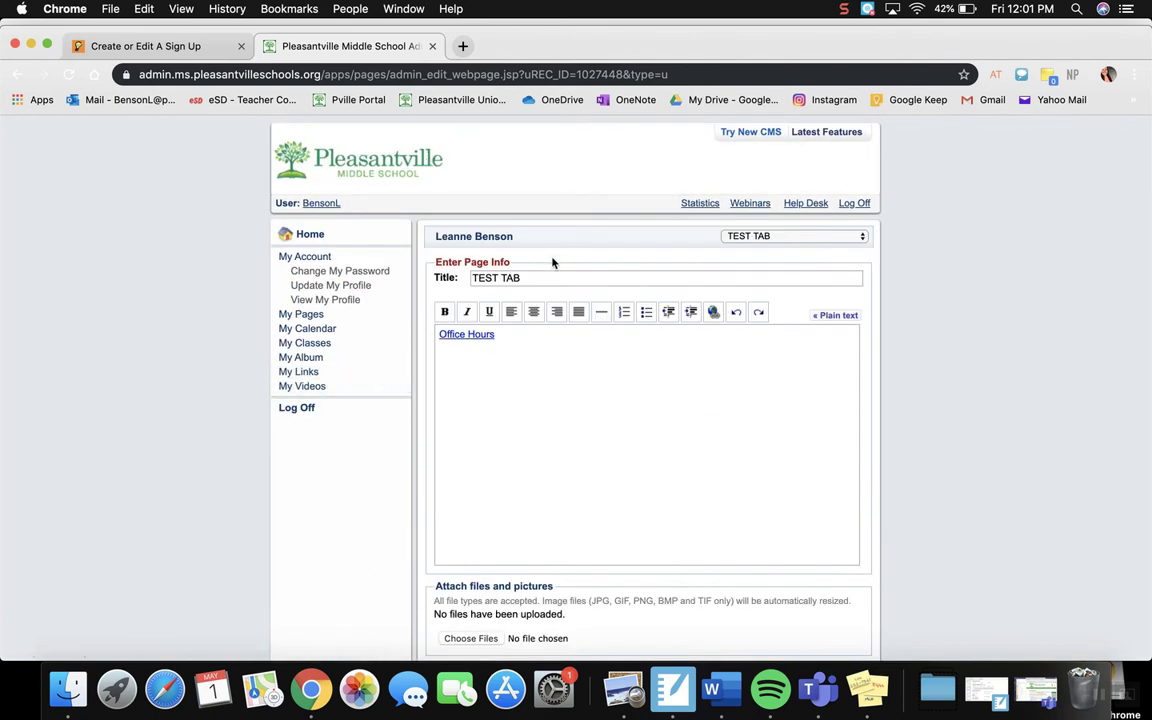
Step: Return to the list of created sign ups in SignUpGenius and view the additional actions for the 05/04/2020 sign up
{"action": "left_click", "coordinate": [178, 50]}
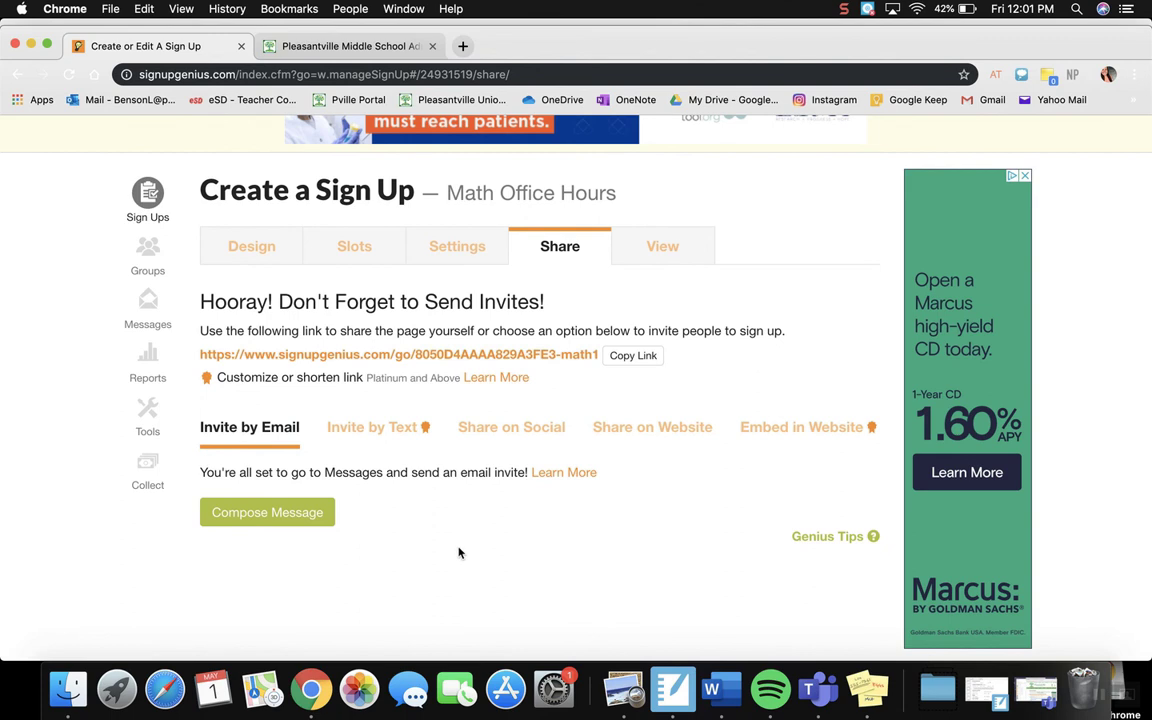
{"action": "left_click", "coordinate": [150, 204]}
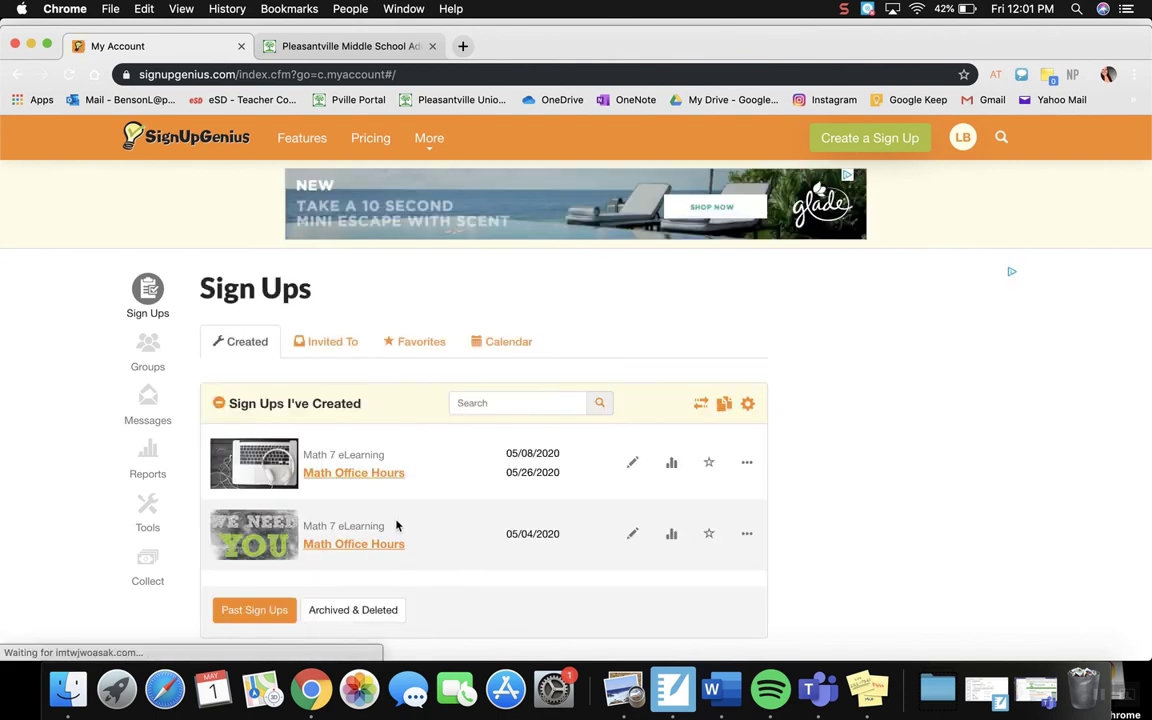
{"action": "left_click", "coordinate": [746, 536]}
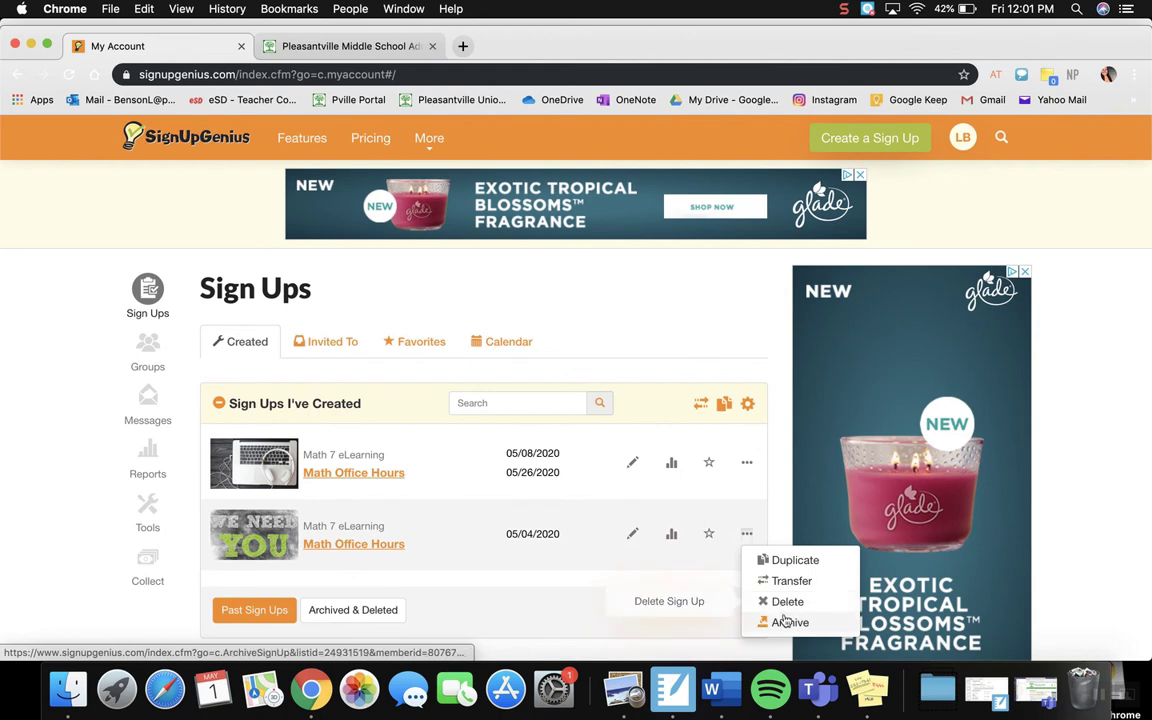
{"action": "left_click", "coordinate": [556, 627]}
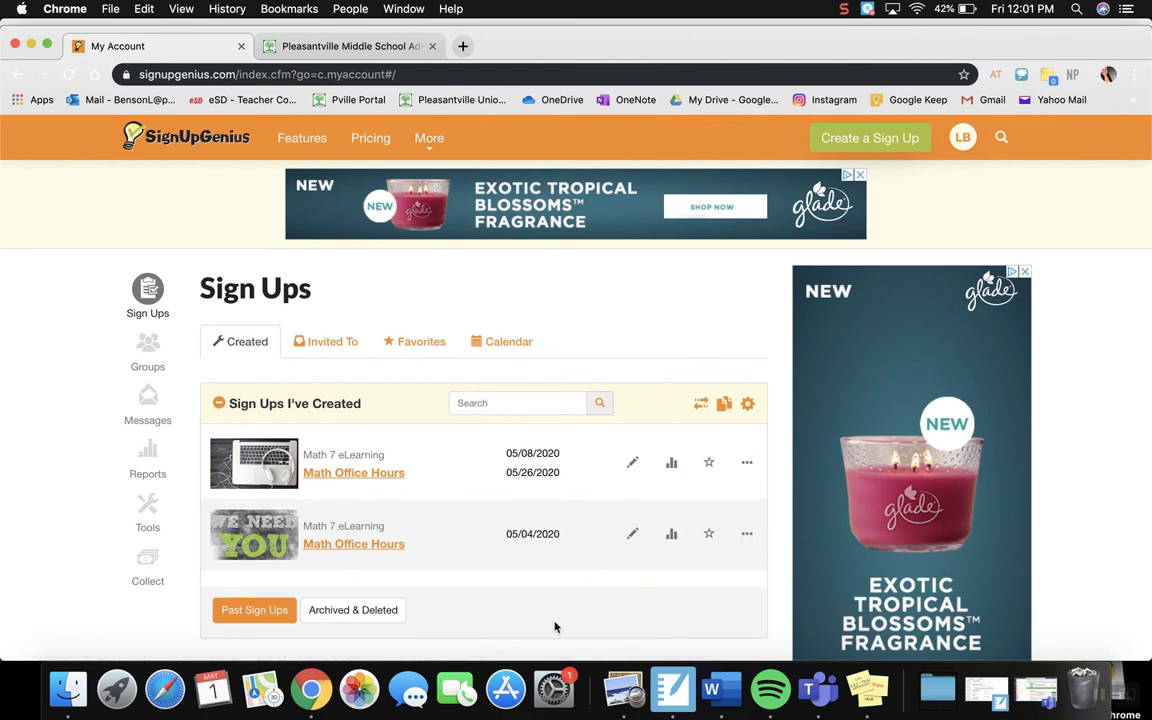
Step: Open the 05/04/2020 Math Office Hours sign up page and look over its details and available slot
{"action": "left_click", "coordinate": [325, 546]}
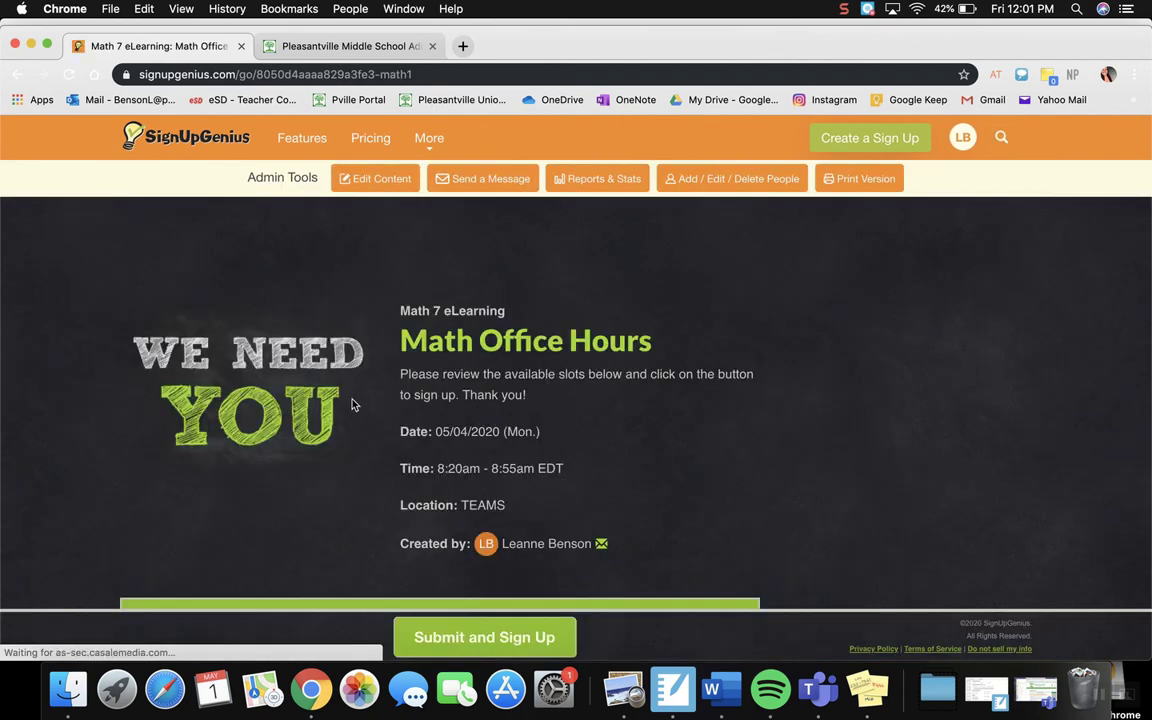
{"action": "scroll", "coordinate": [351, 404], "scroll_direction": "down", "scroll_amount": 3}
{"action": "scroll", "coordinate": [352, 403], "scroll_direction": "up", "scroll_amount": 2}
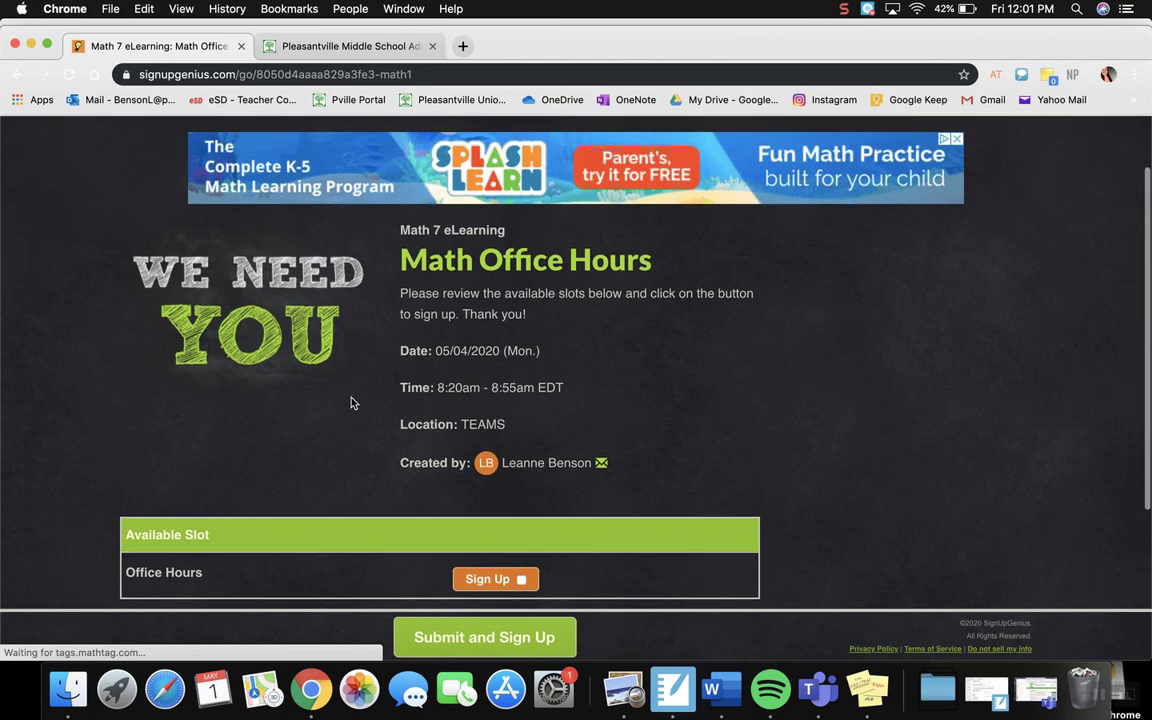